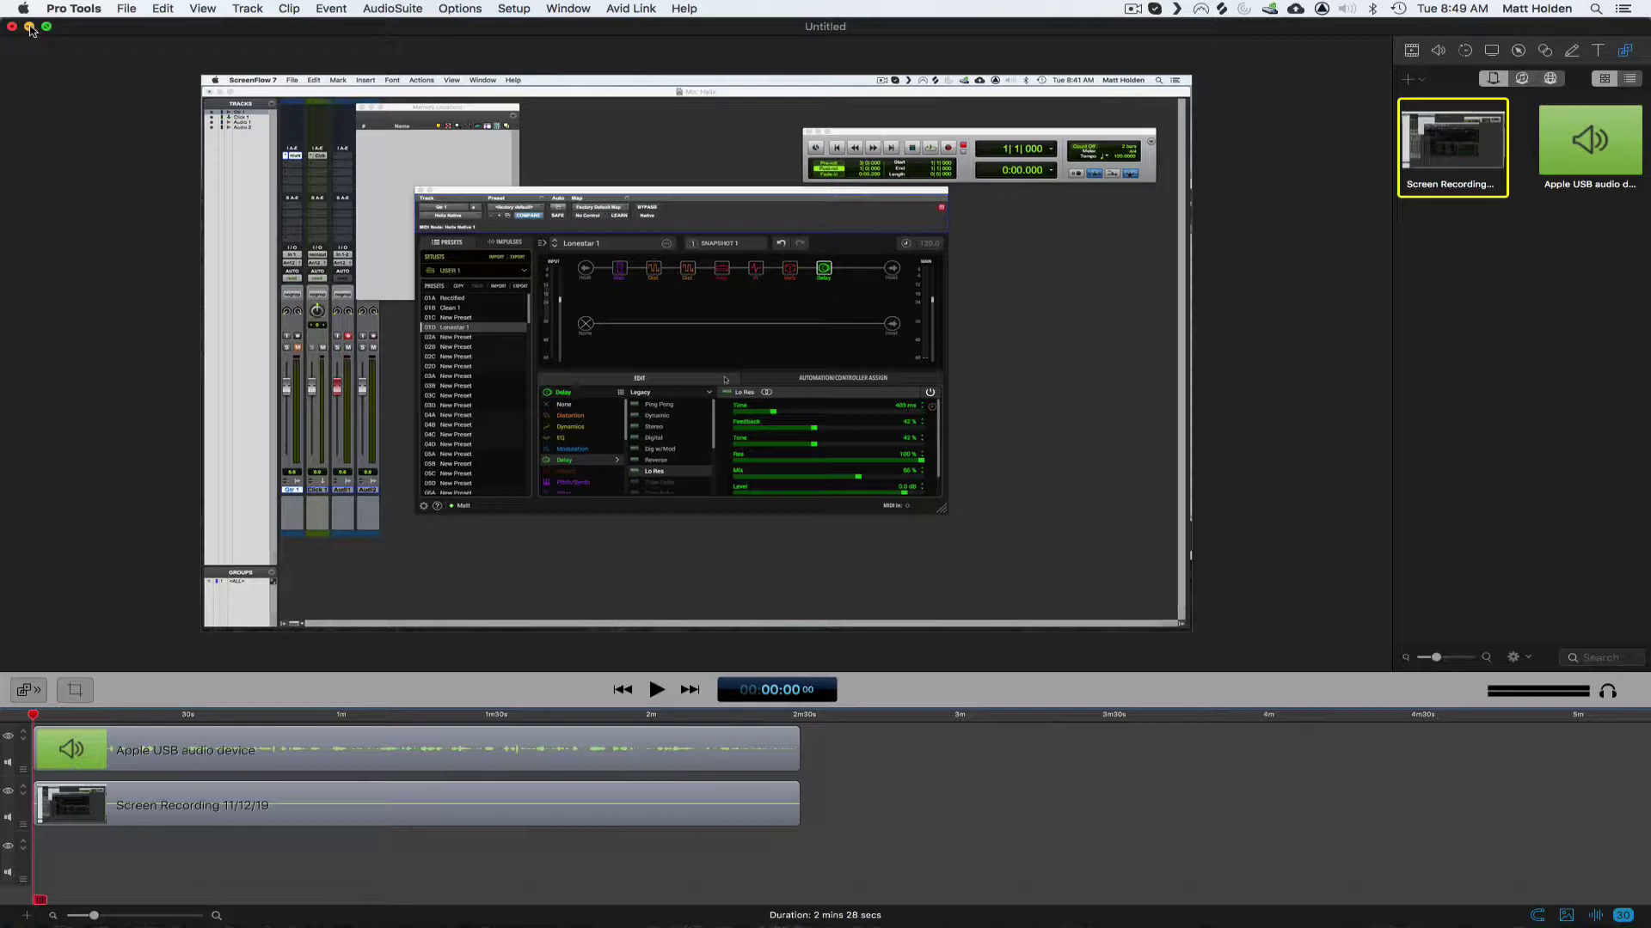
- Minimize the ScreenFlow project window so the desktop and Pro Tools show
left_click(30, 26)
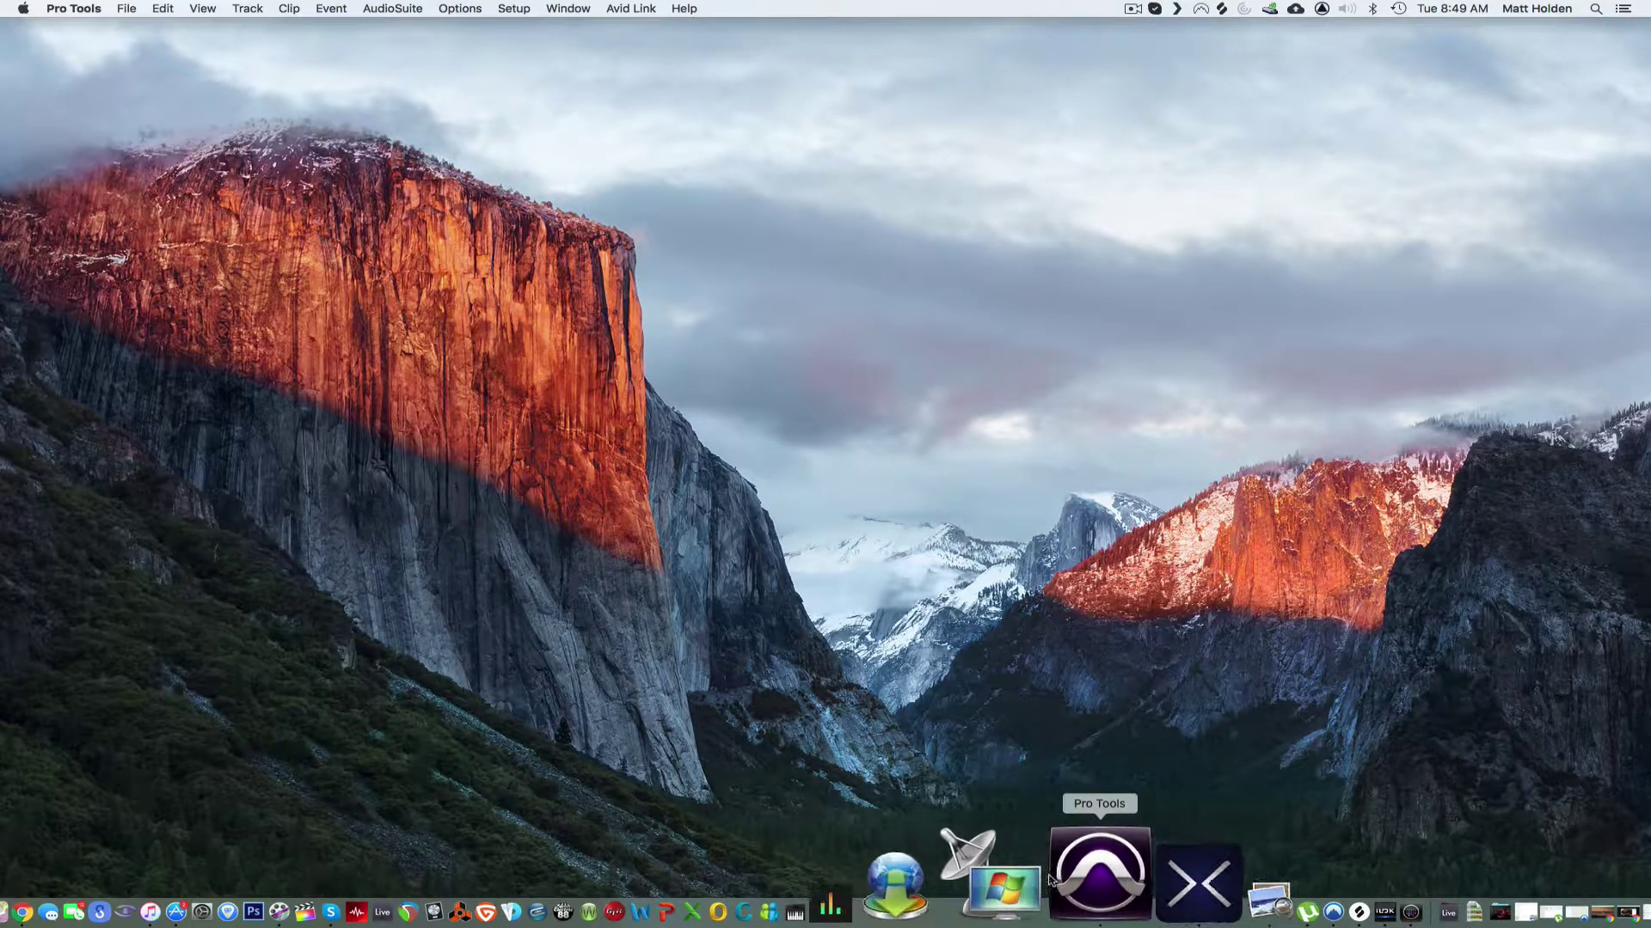
- Create a new session named 'Helix DAW' and save it in the protools folder
left_click(129, 9)
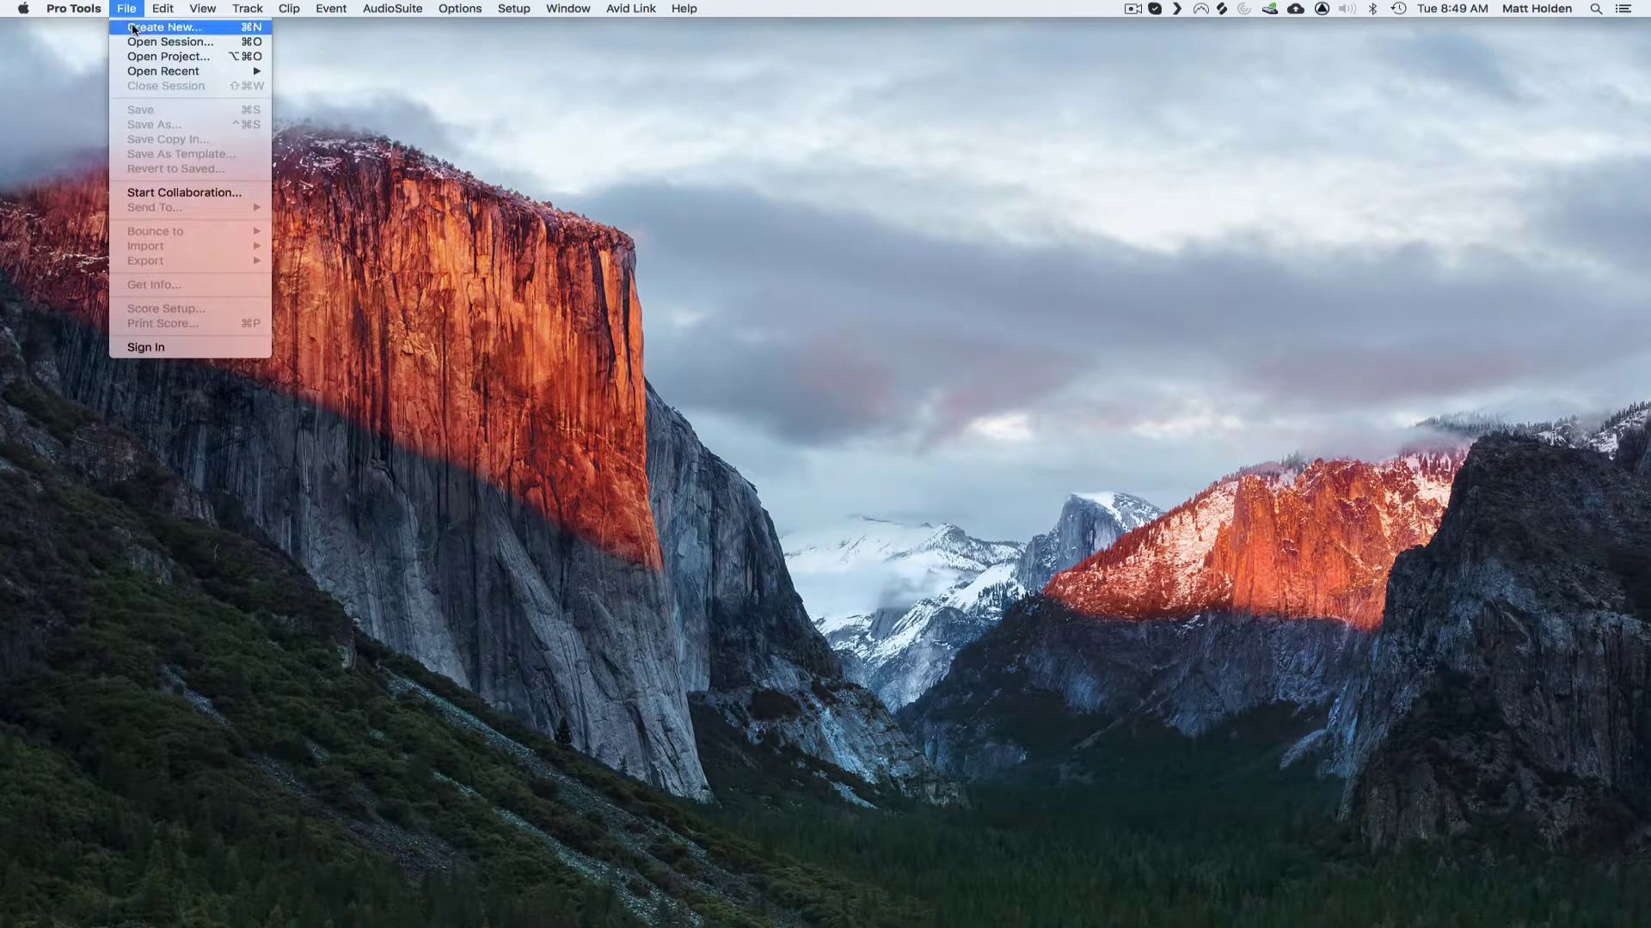
left_click(136, 29)
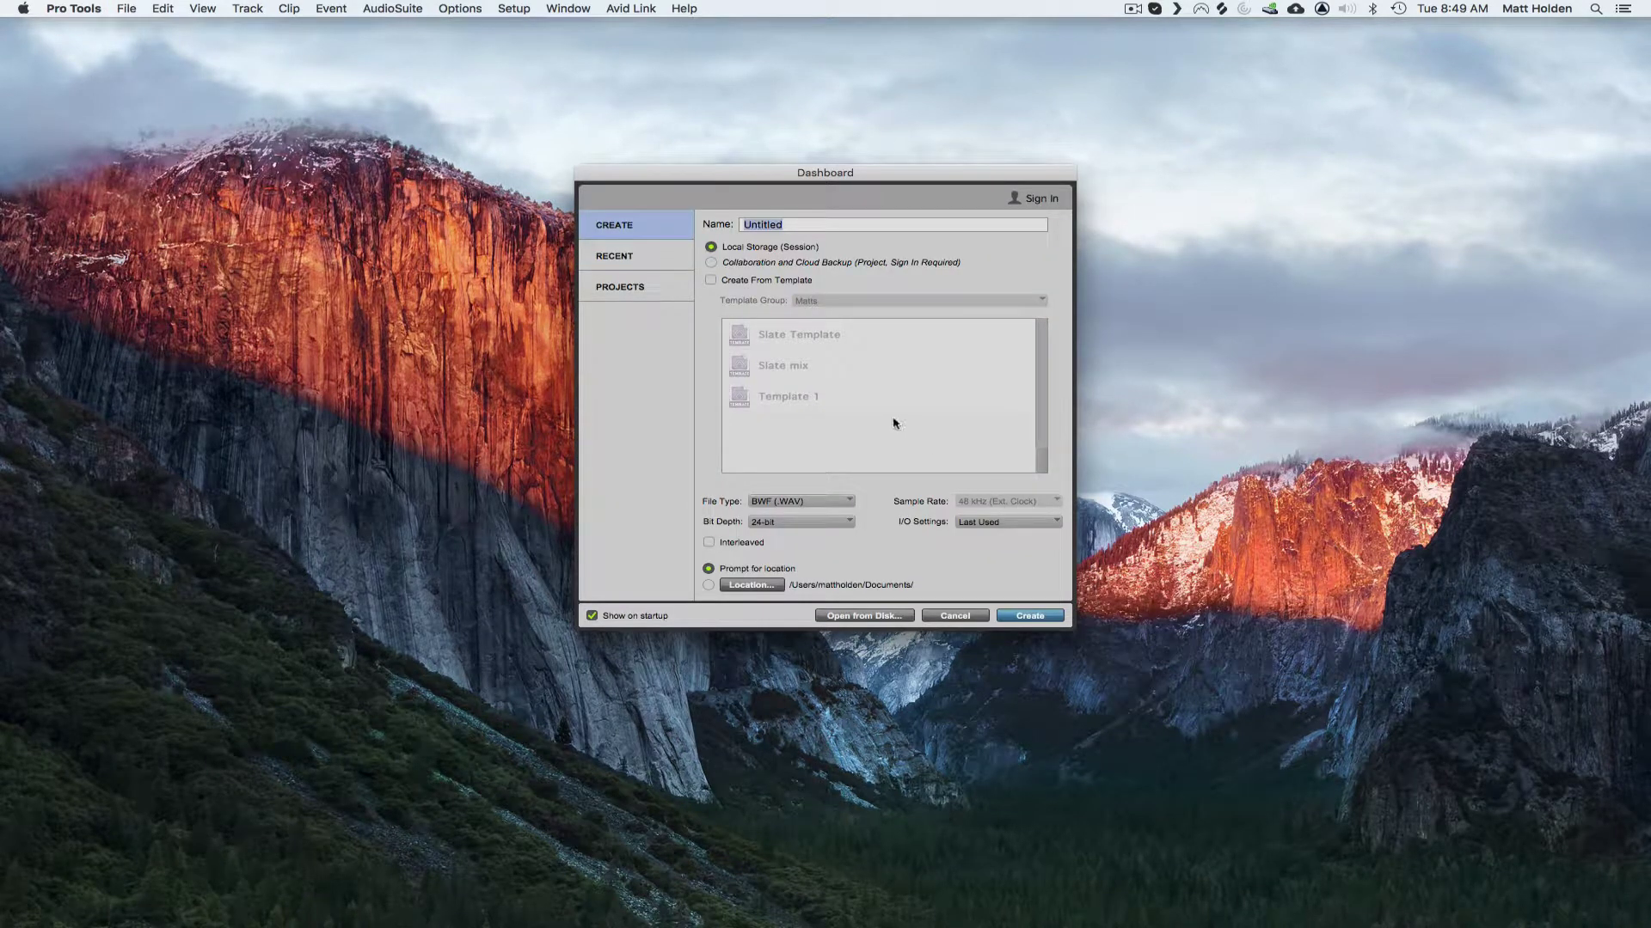
type("Helix DAW")
left_click(1030, 617)
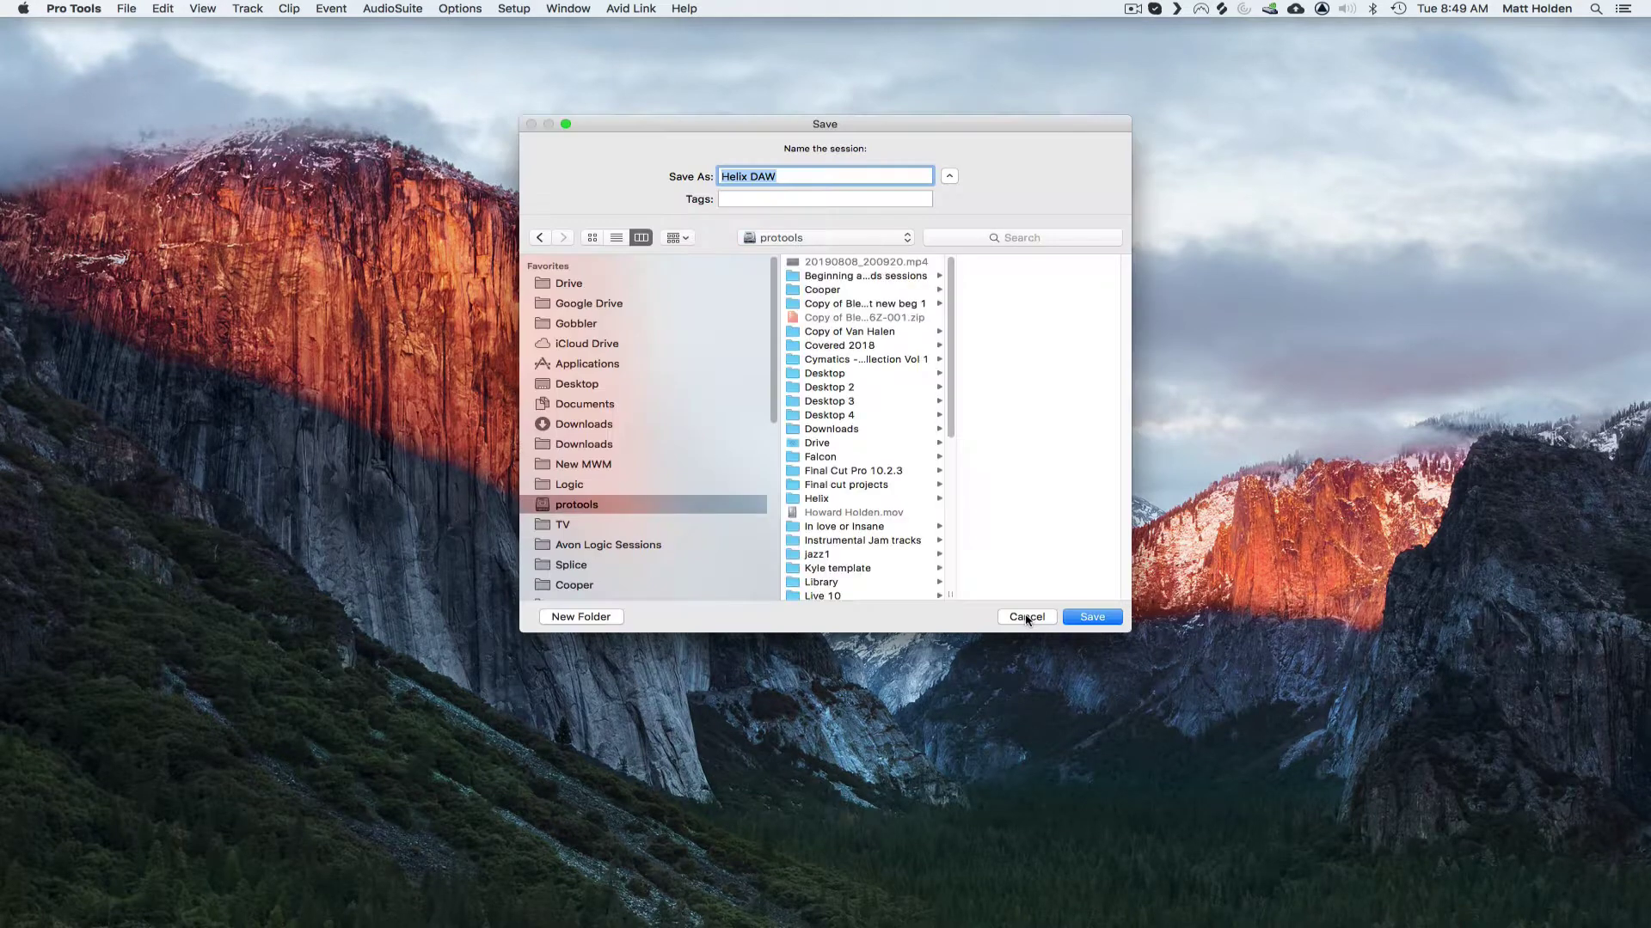
left_click(1093, 617)
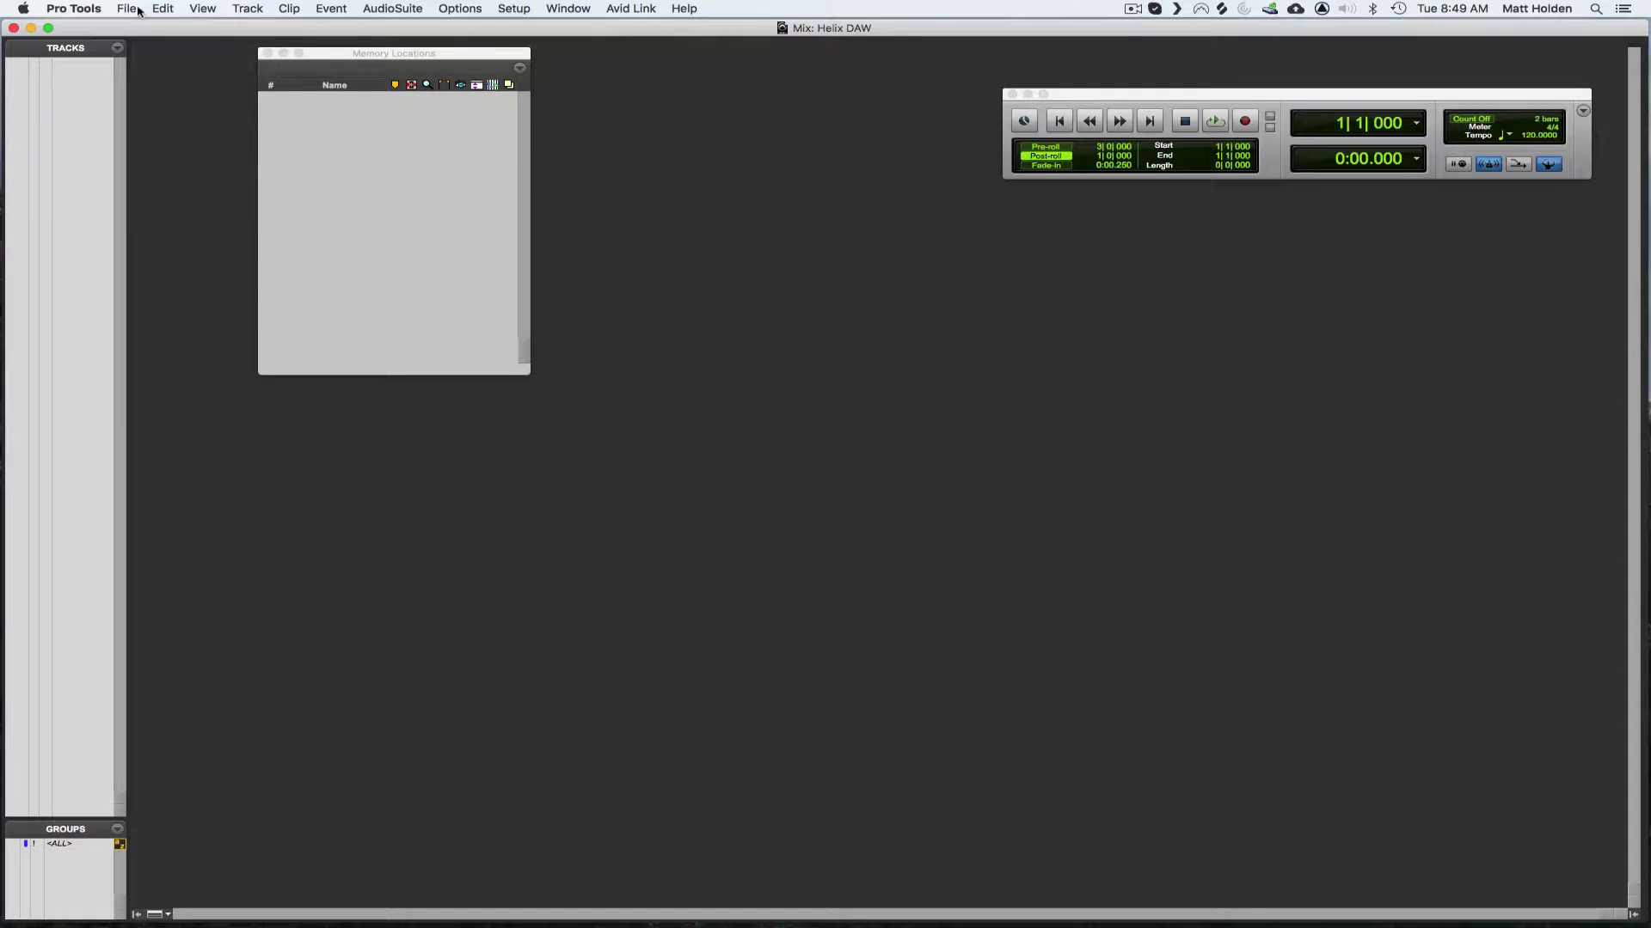
- Dismiss the new-session Dashboard and add one stereo audio track
left_click(125, 10)
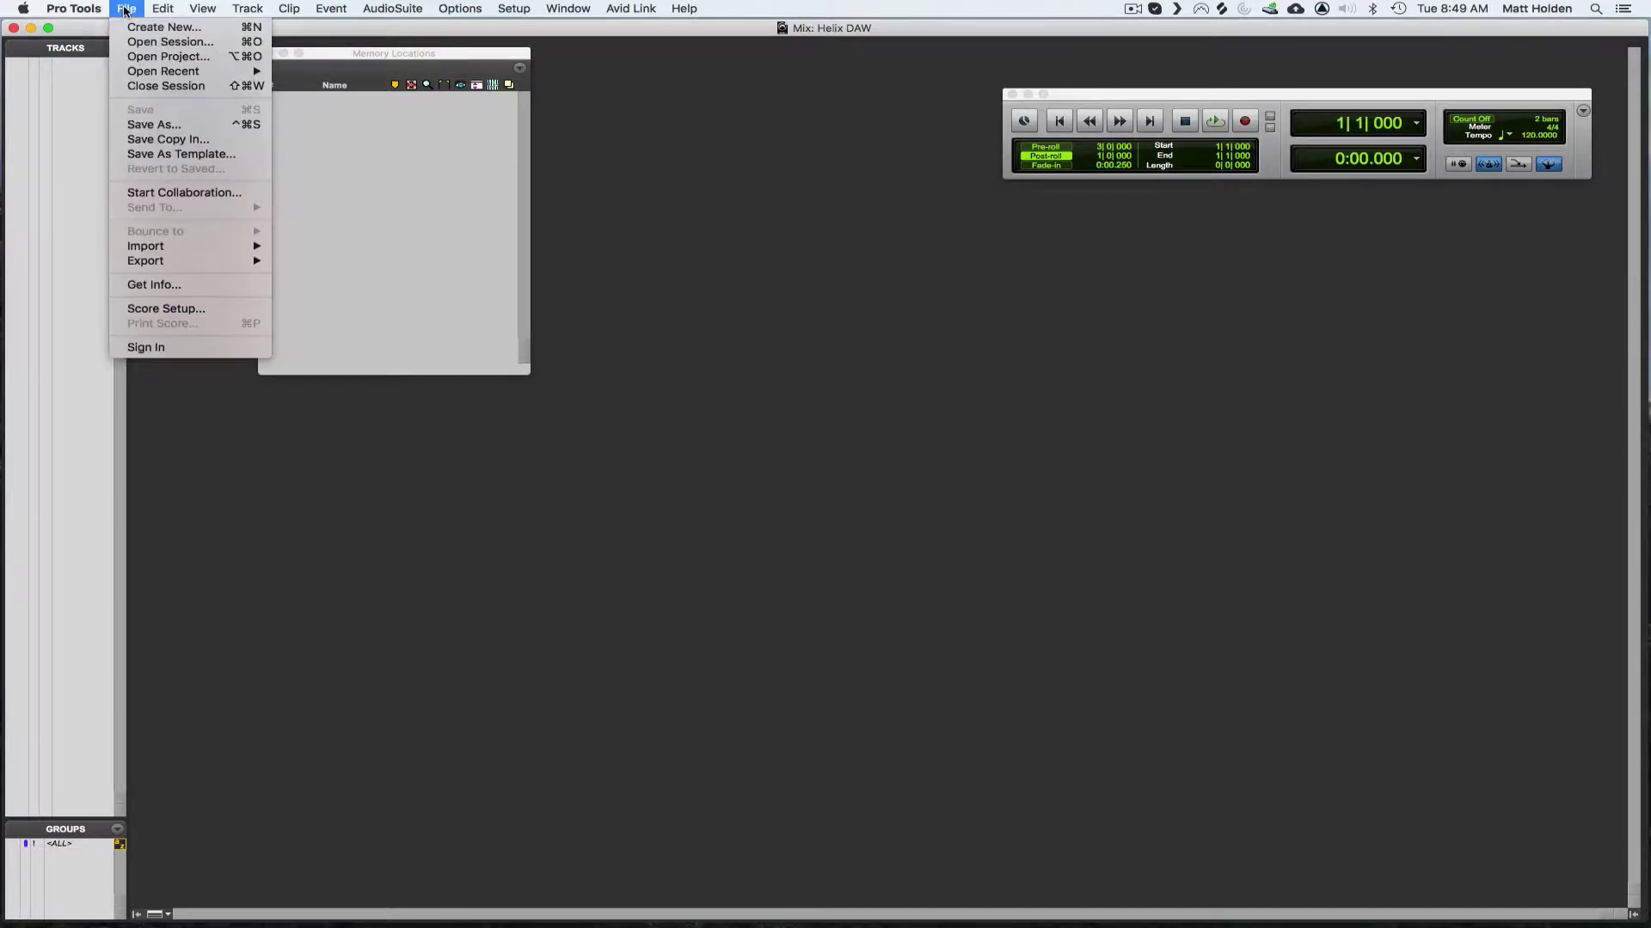
left_click(164, 26)
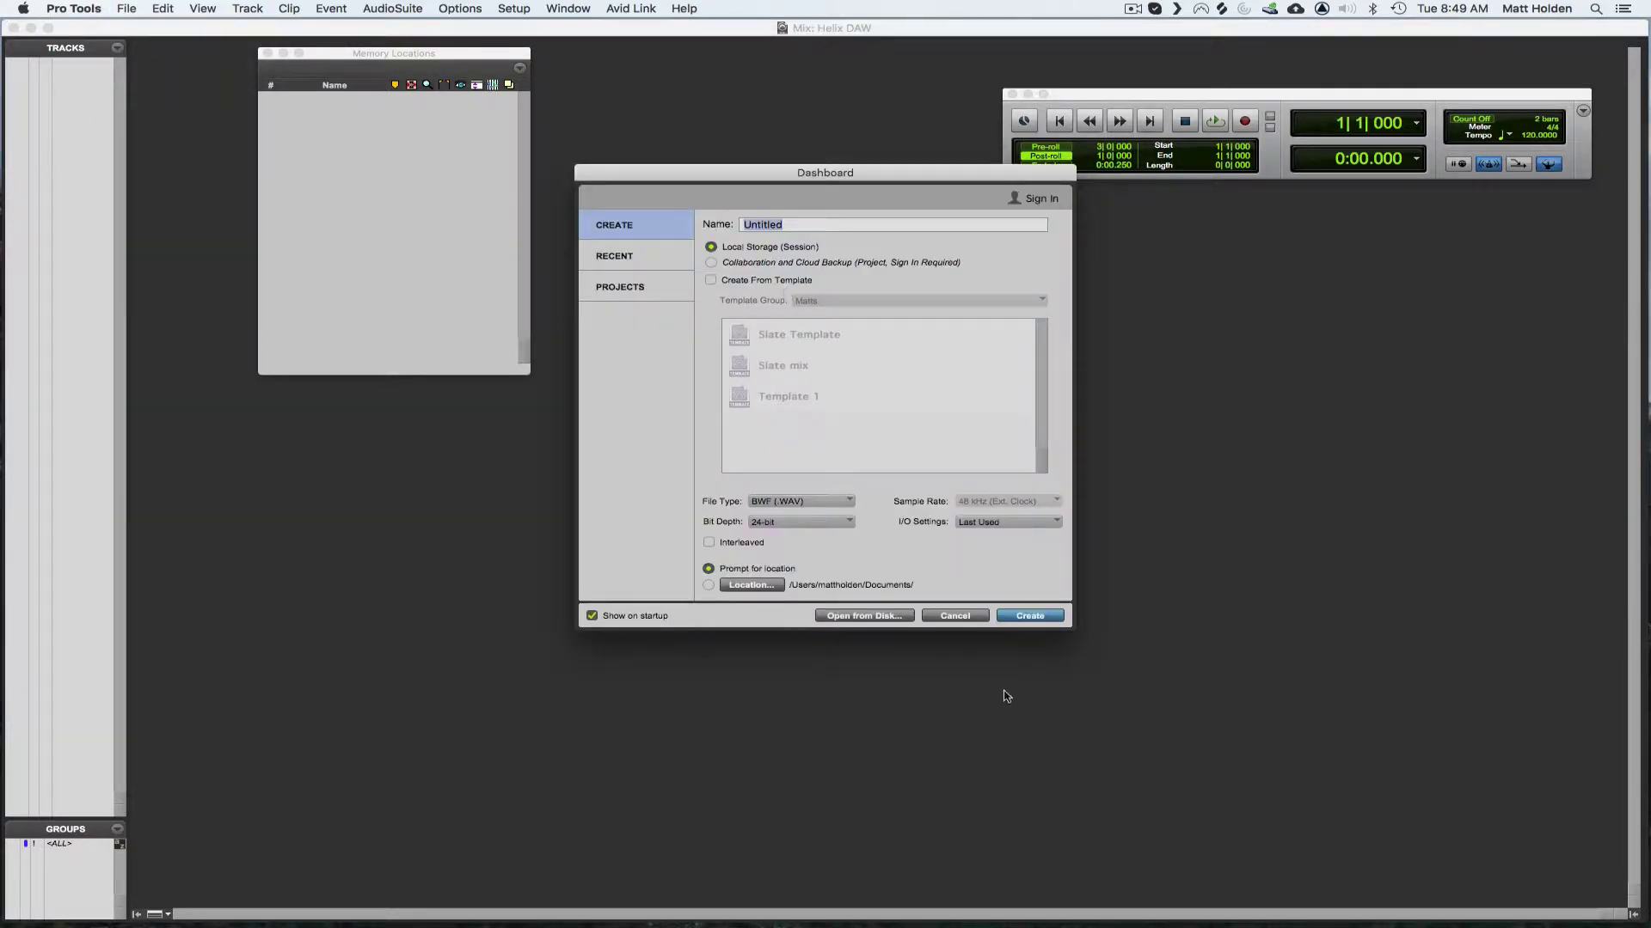
left_click(955, 616)
left_click(247, 10)
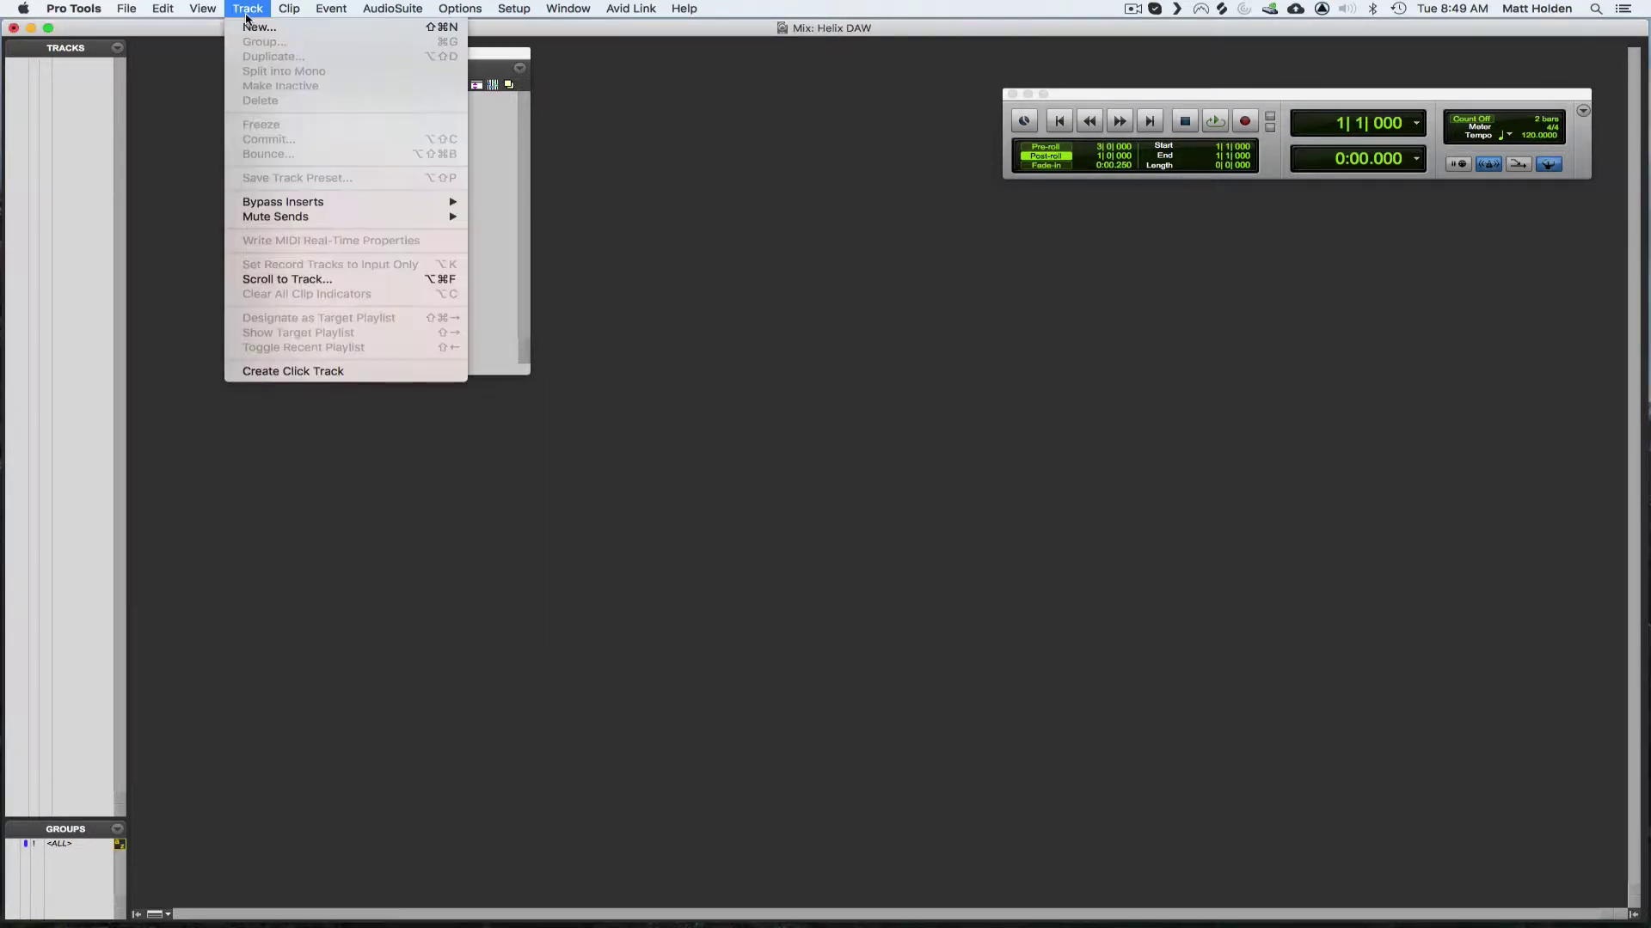
left_click(249, 25)
left_click(643, 332)
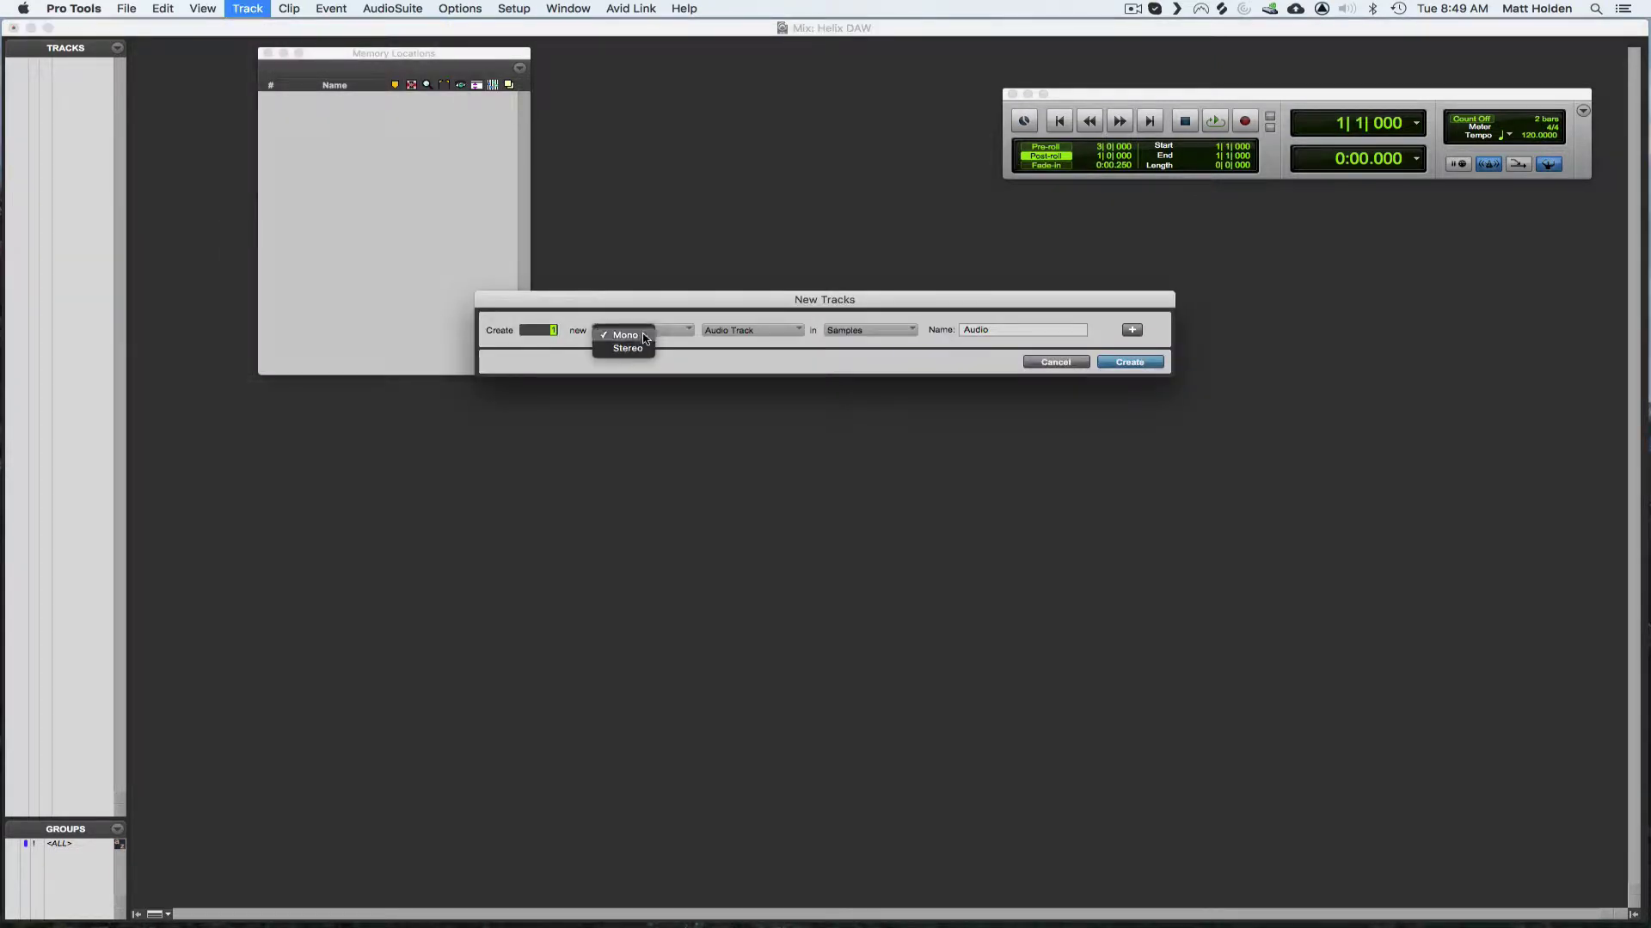
left_click(640, 349)
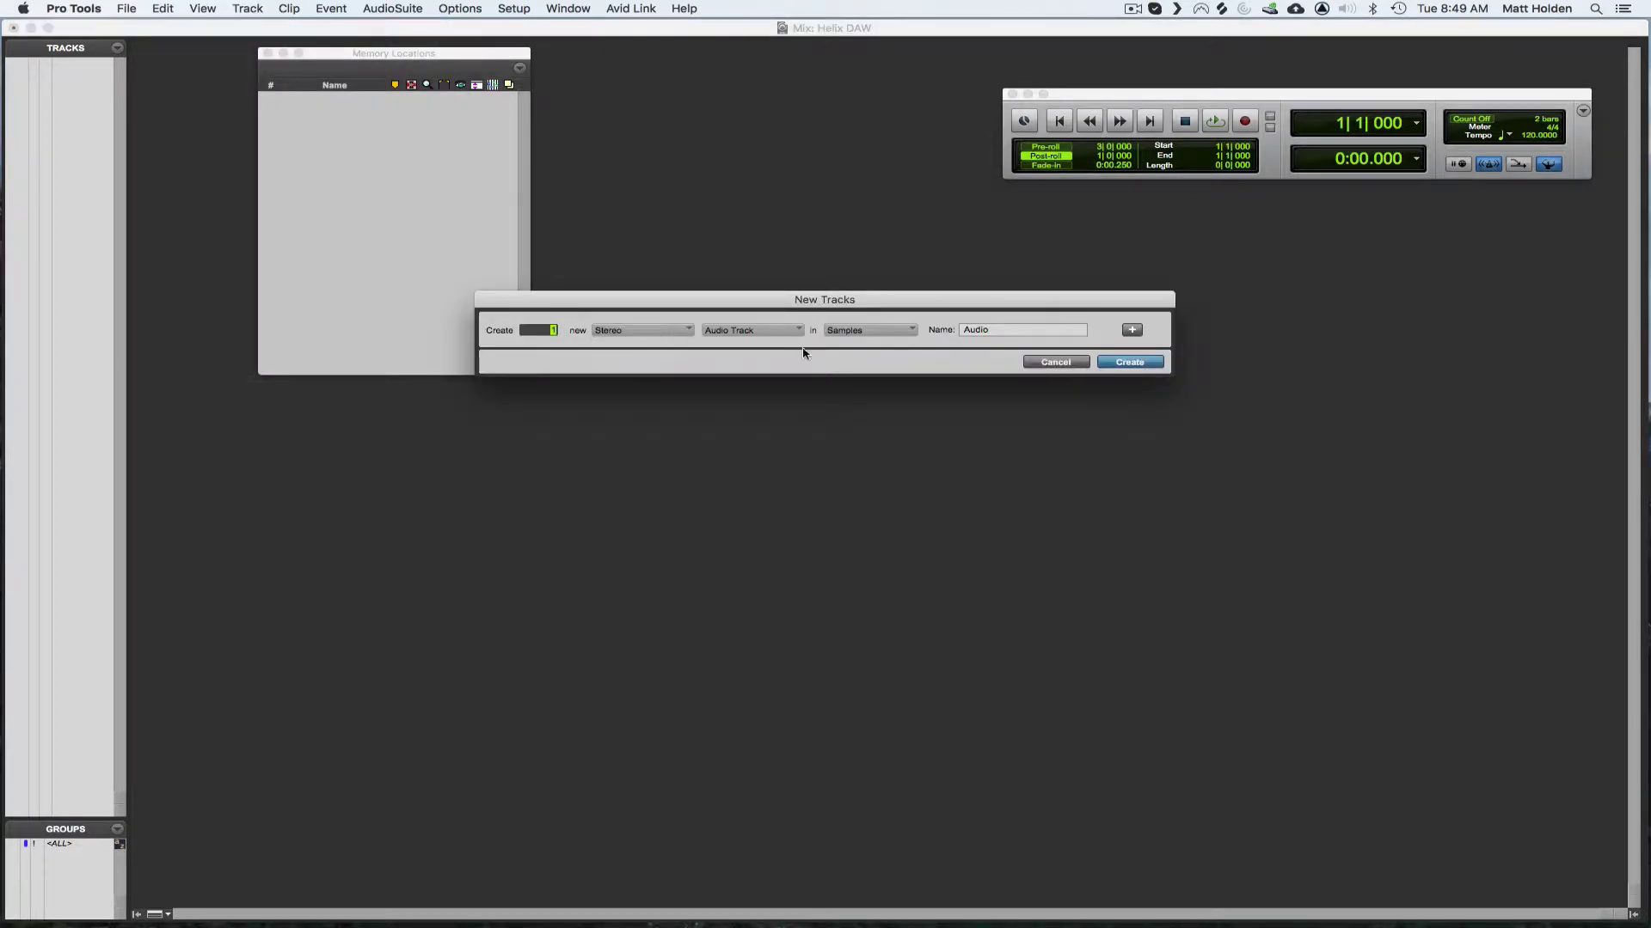
left_click(1129, 362)
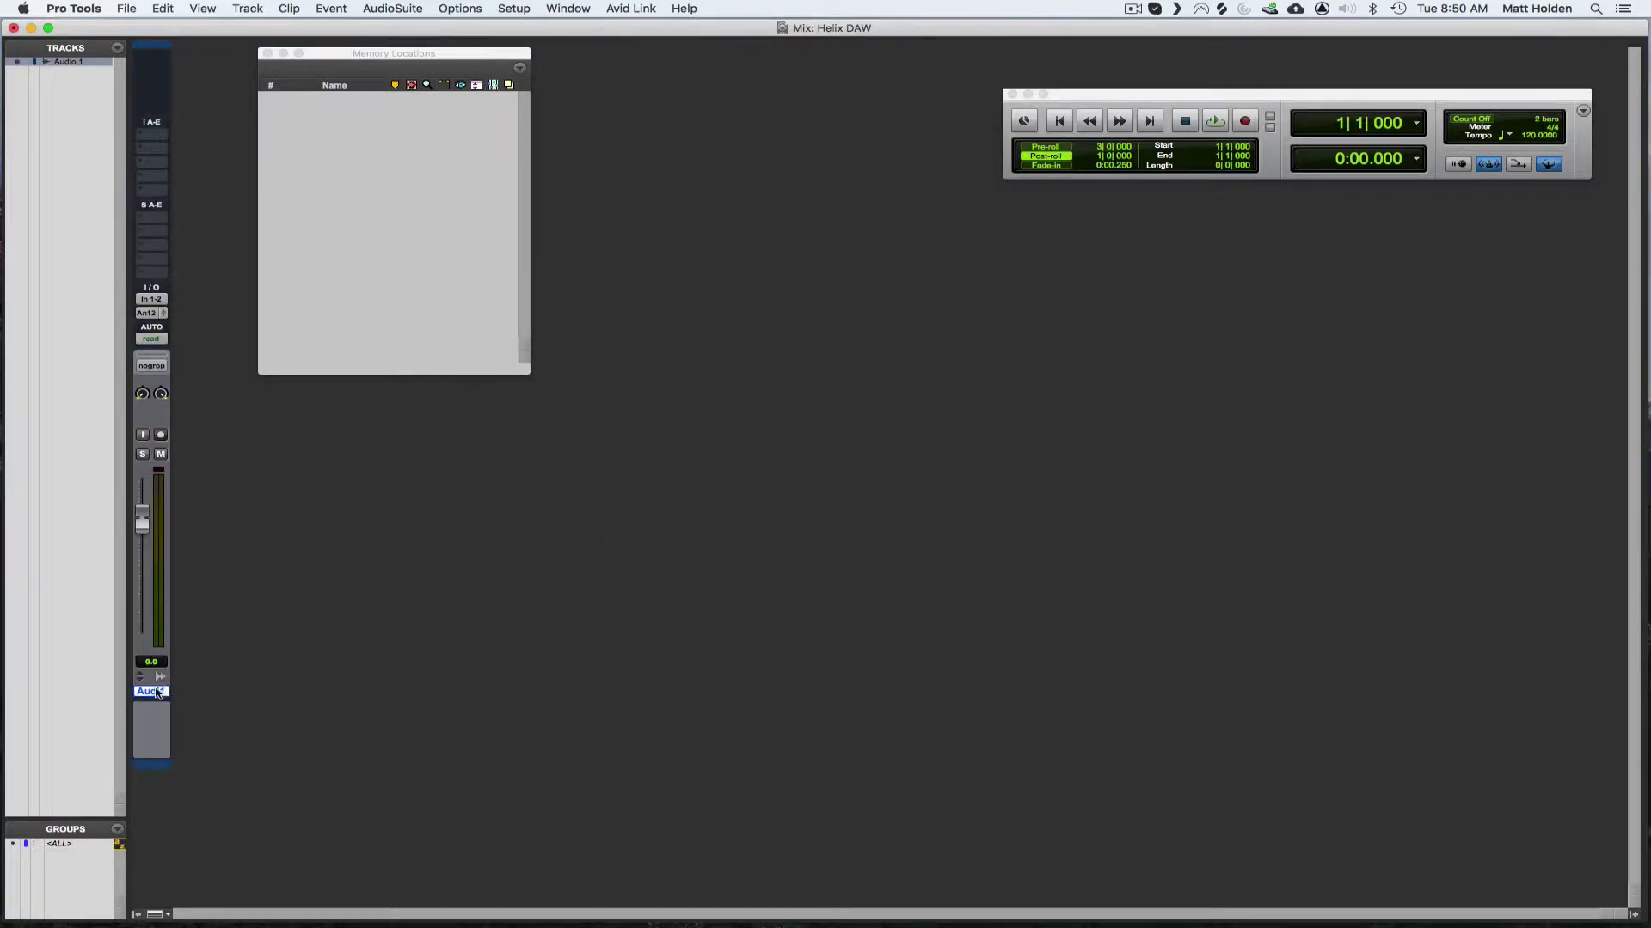
- Rename Audio 1 to 'Gtr' and switch on its input monitoring
double_click(151, 691)
type("Gtr")
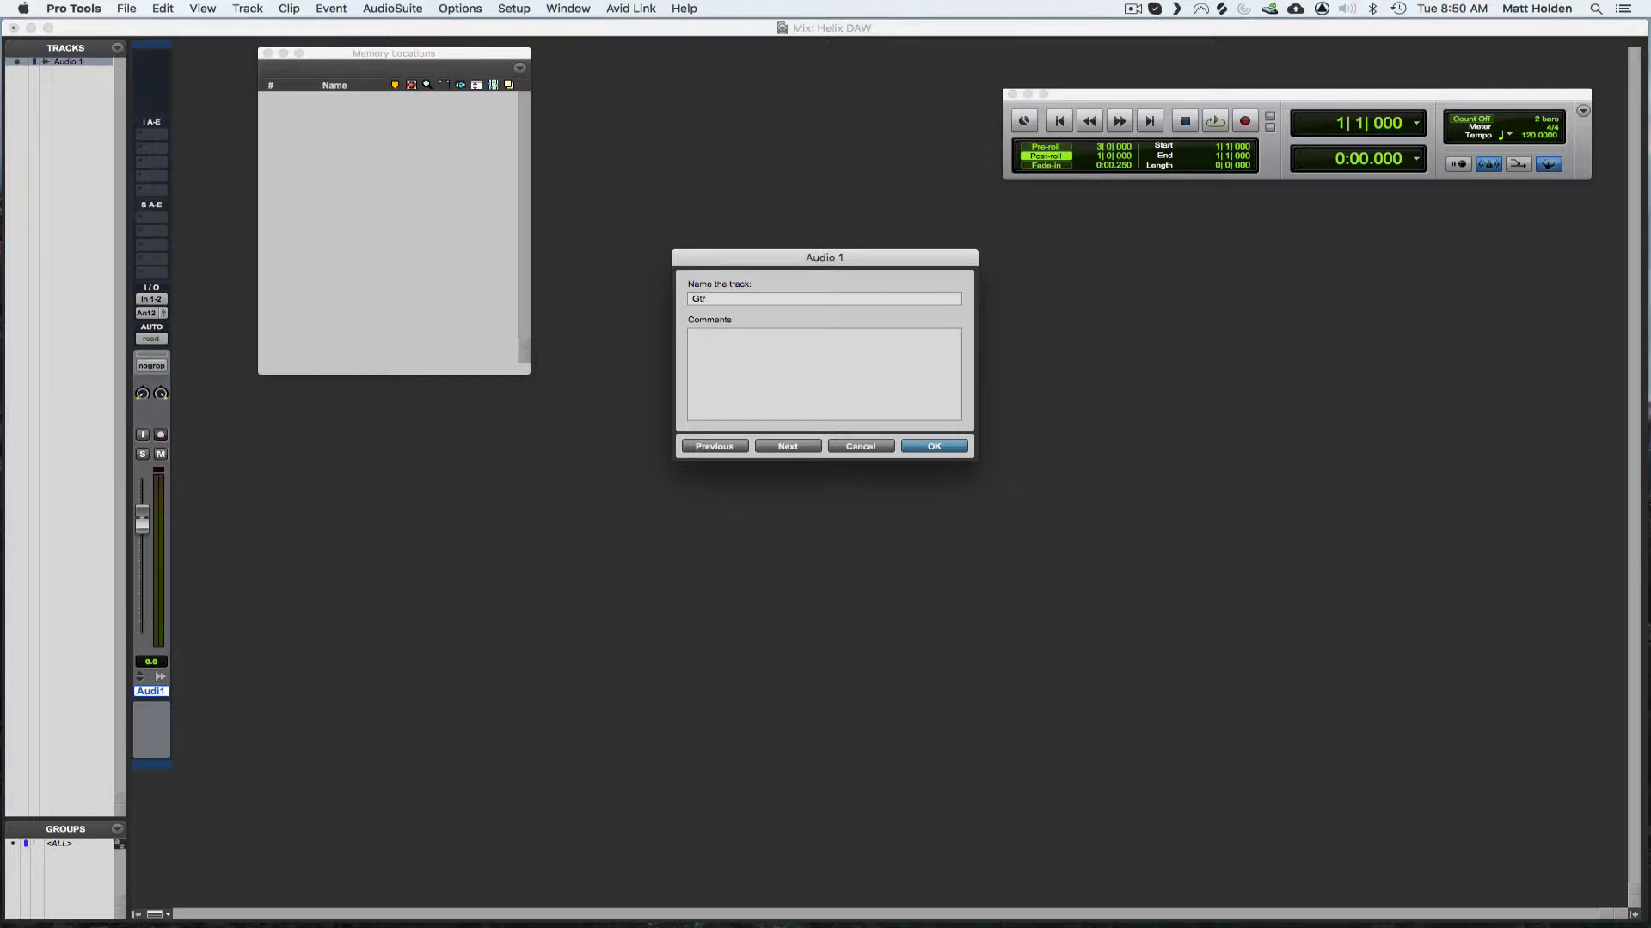
key("Return")
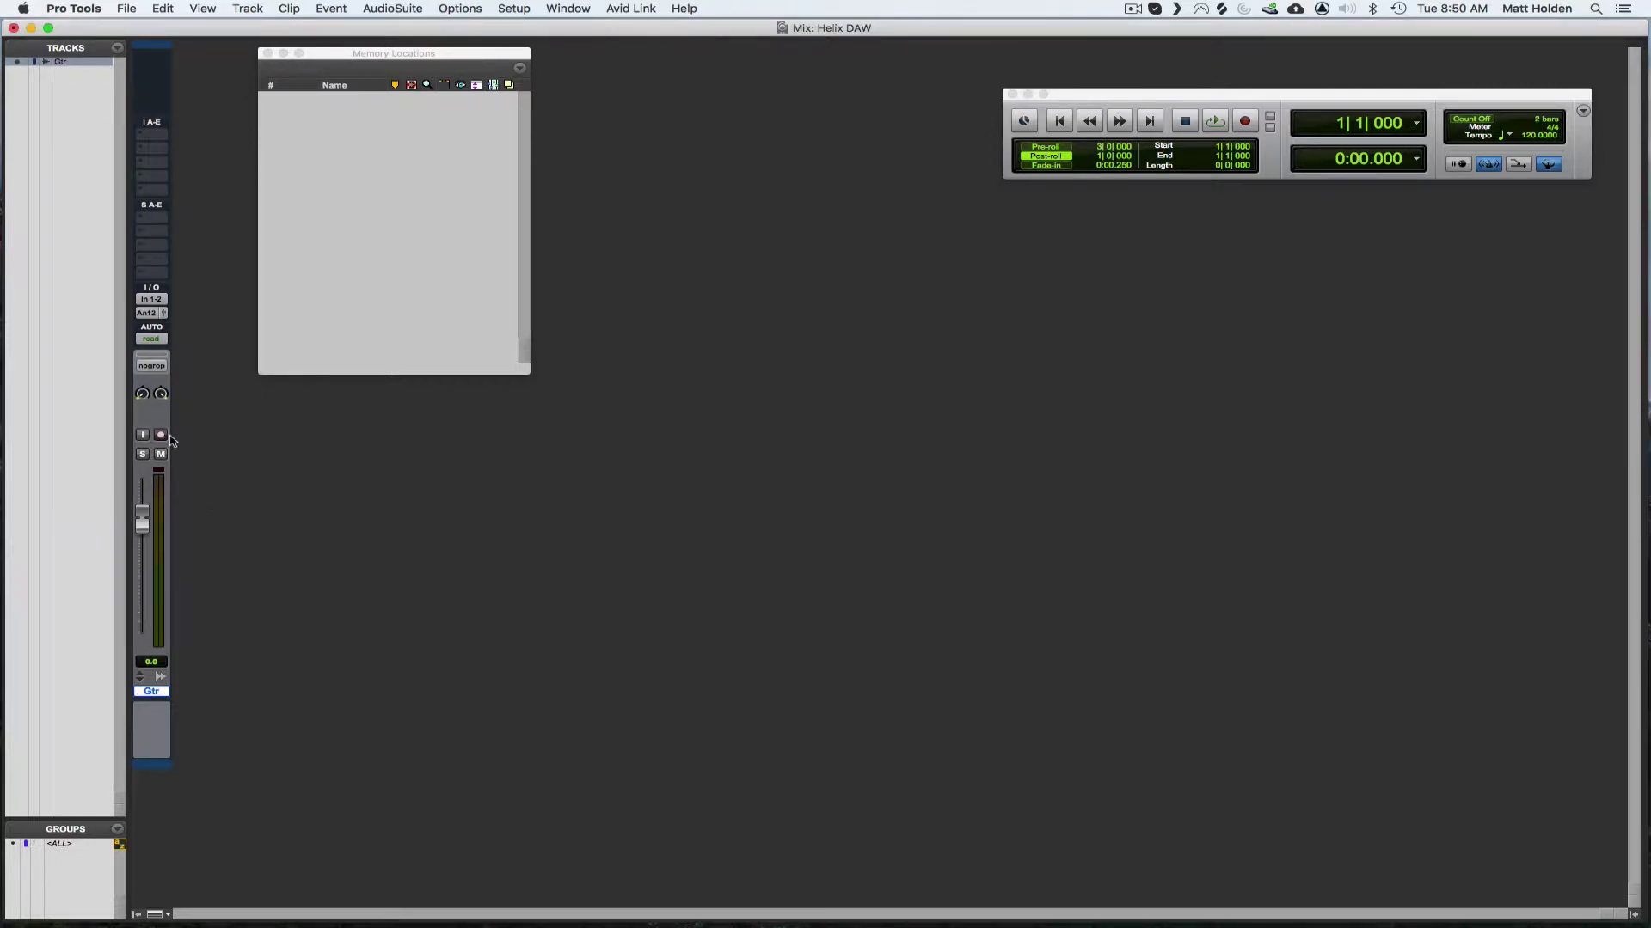
left_click(143, 435)
- Record-arm the Gtr track and enable MIDI Machine Control in Peripherals
left_click(161, 435)
left_click(525, 10)
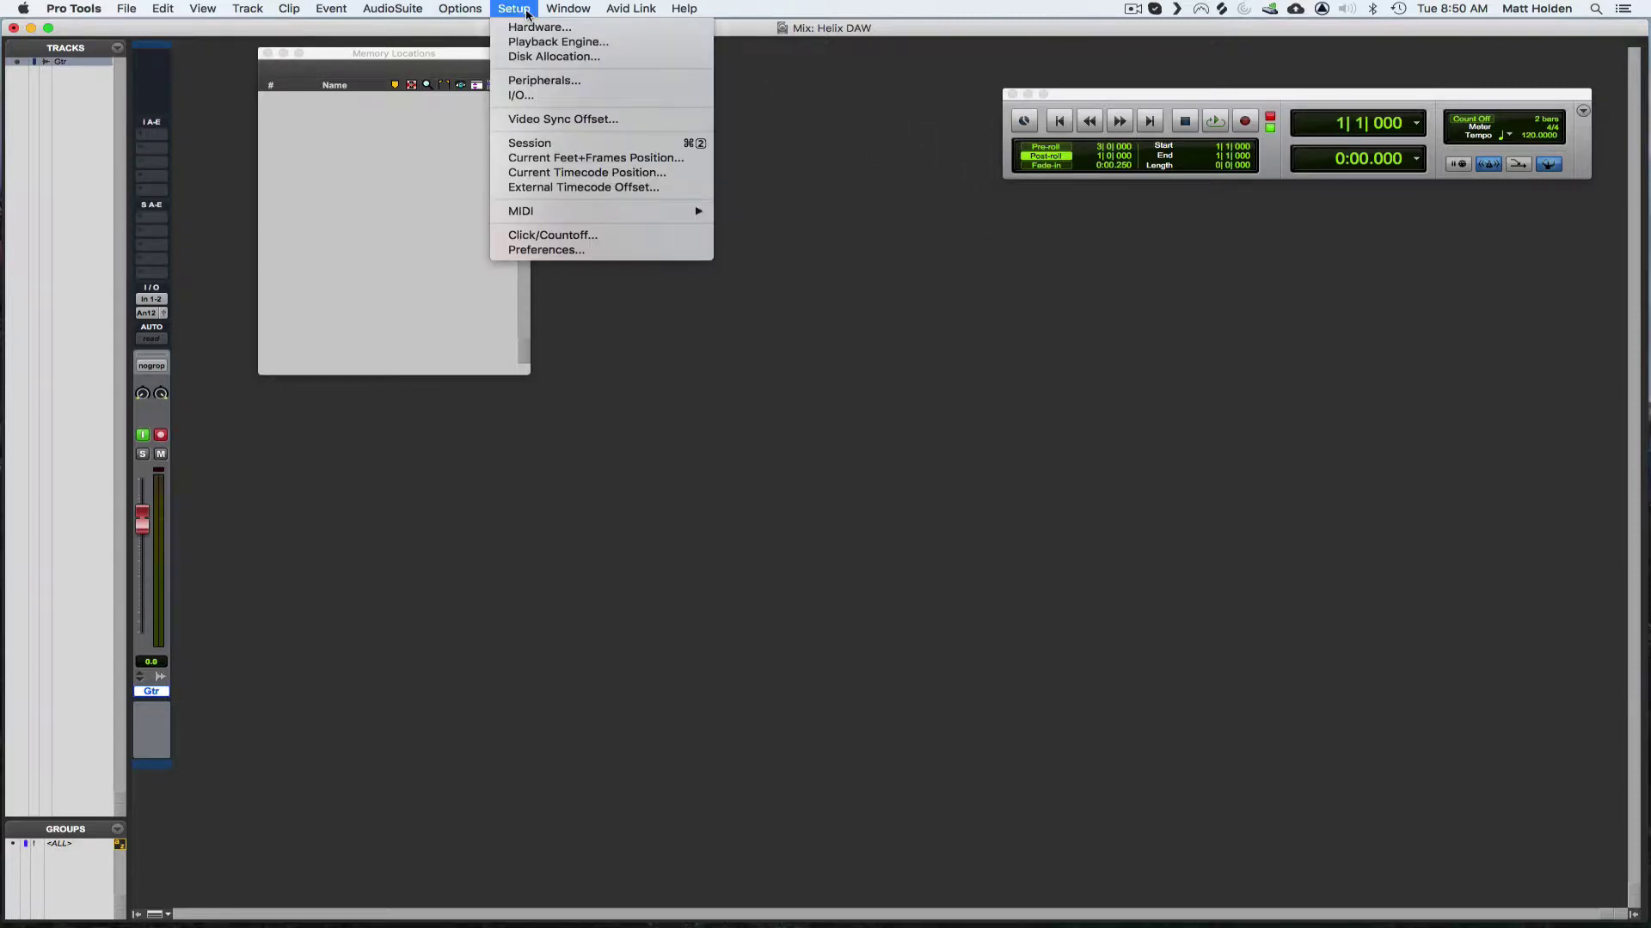
left_click(544, 81)
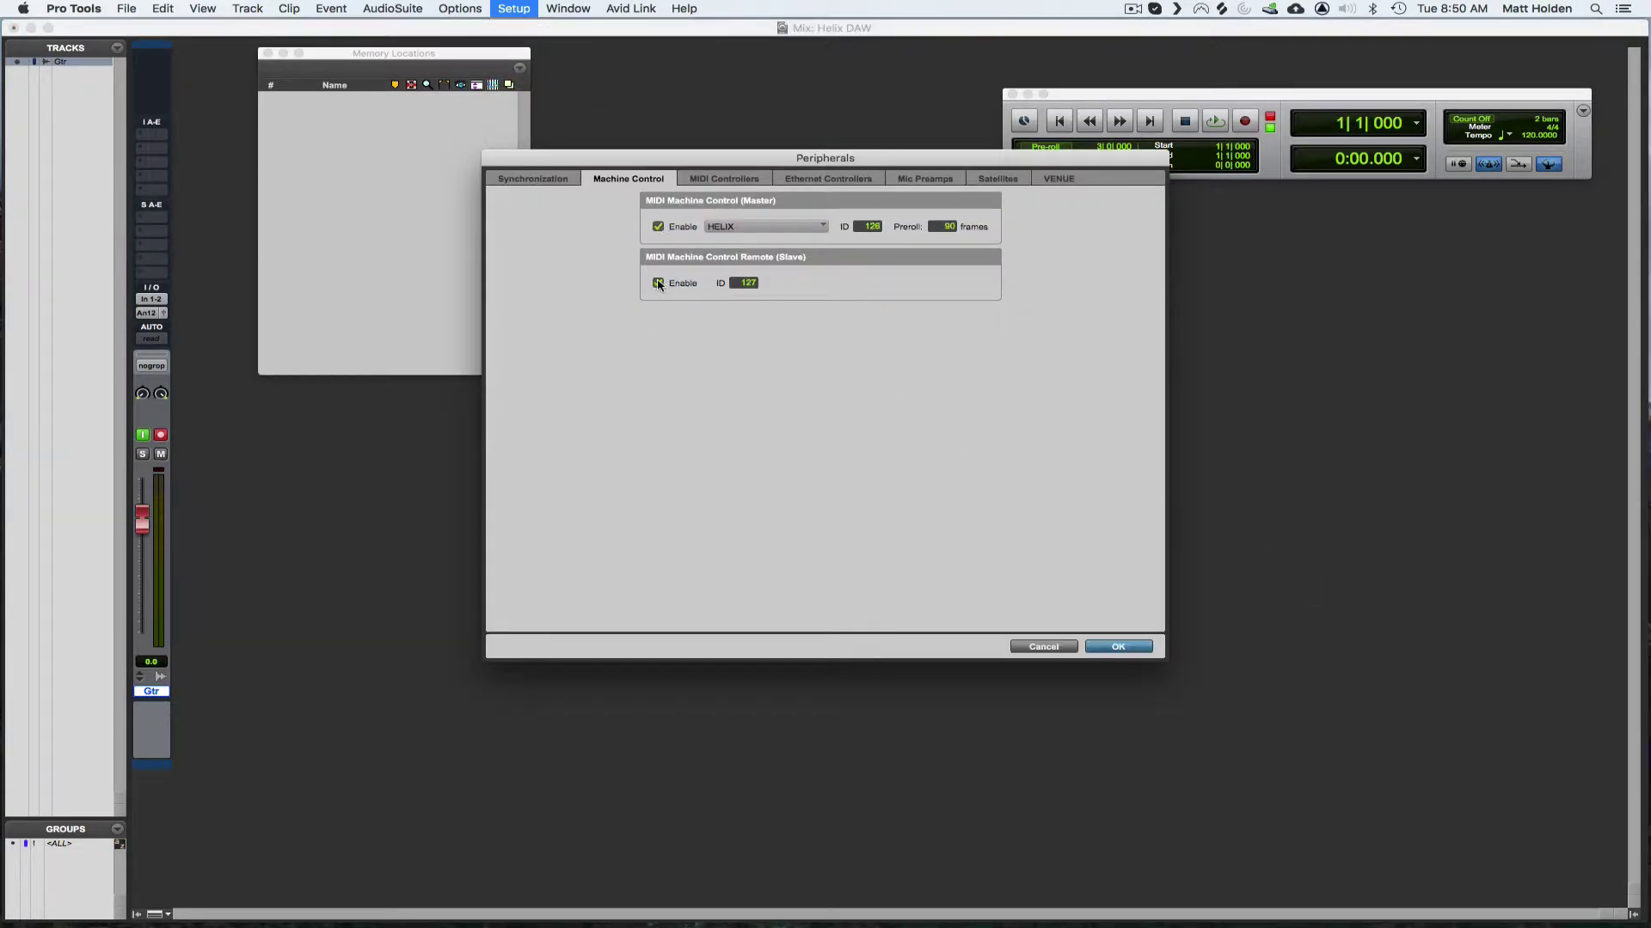
left_click(658, 226)
- Set the predefined machine control device to HELIX
left_click(740, 229)
left_click(745, 201)
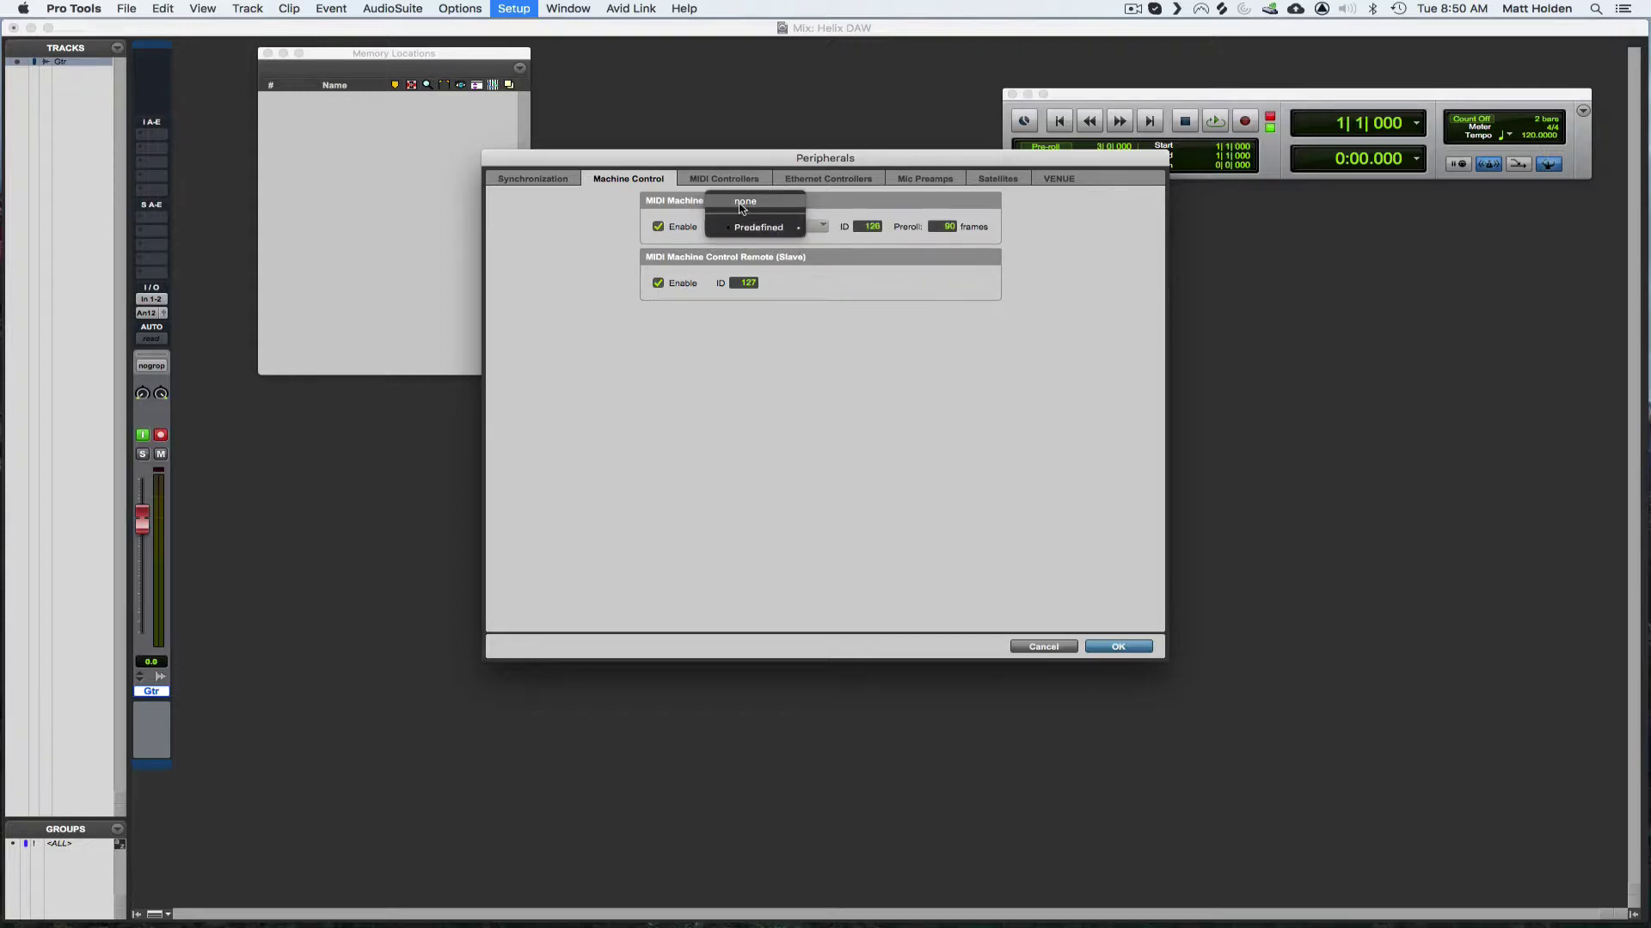
left_click(746, 226)
mouse_move(745, 265)
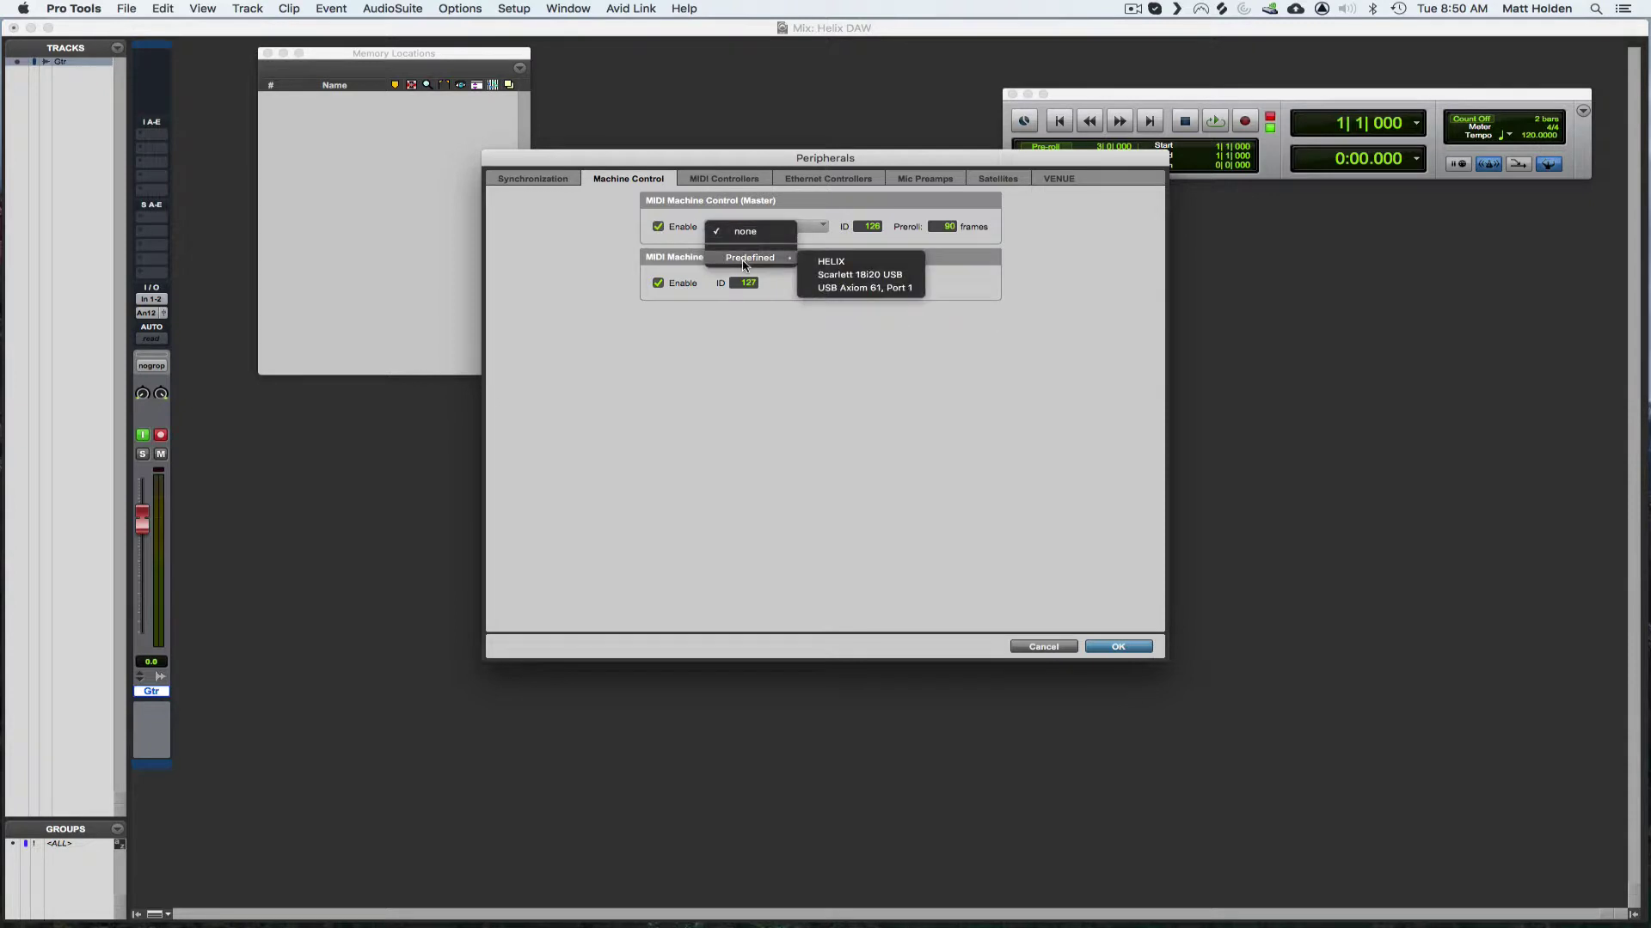
left_click(854, 270)
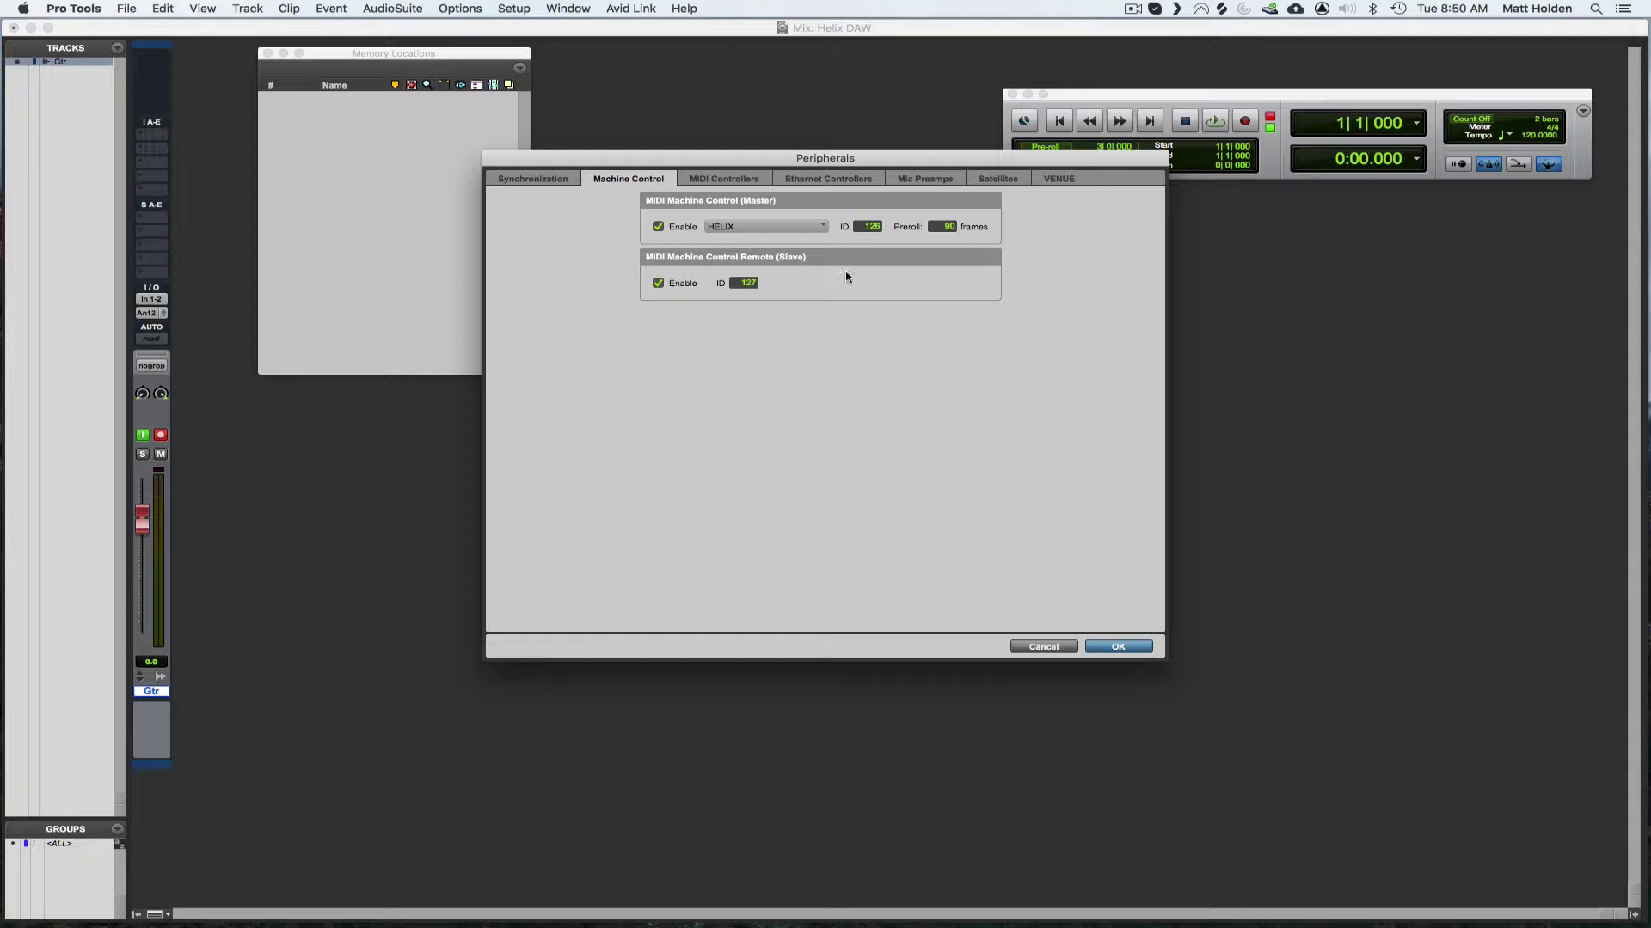
- Change the outgoing MMC ID from 127 to 120, clear the feedback-loop warning, and accept Peripherals
double_click(867, 227)
left_click(1108, 645)
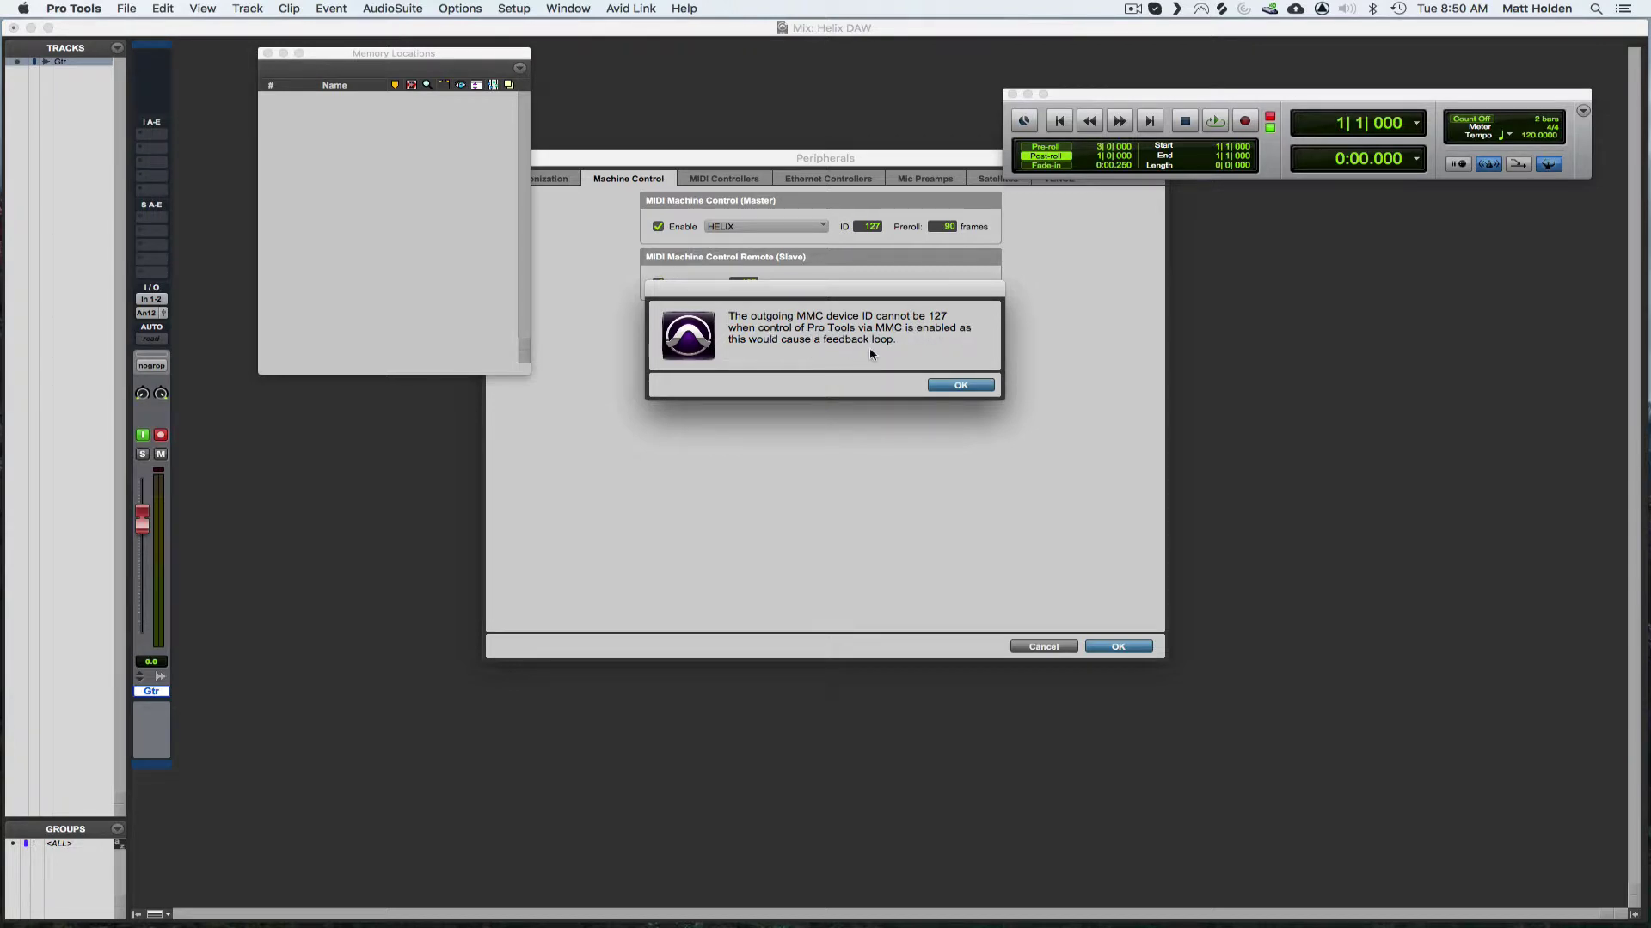
left_click(954, 385)
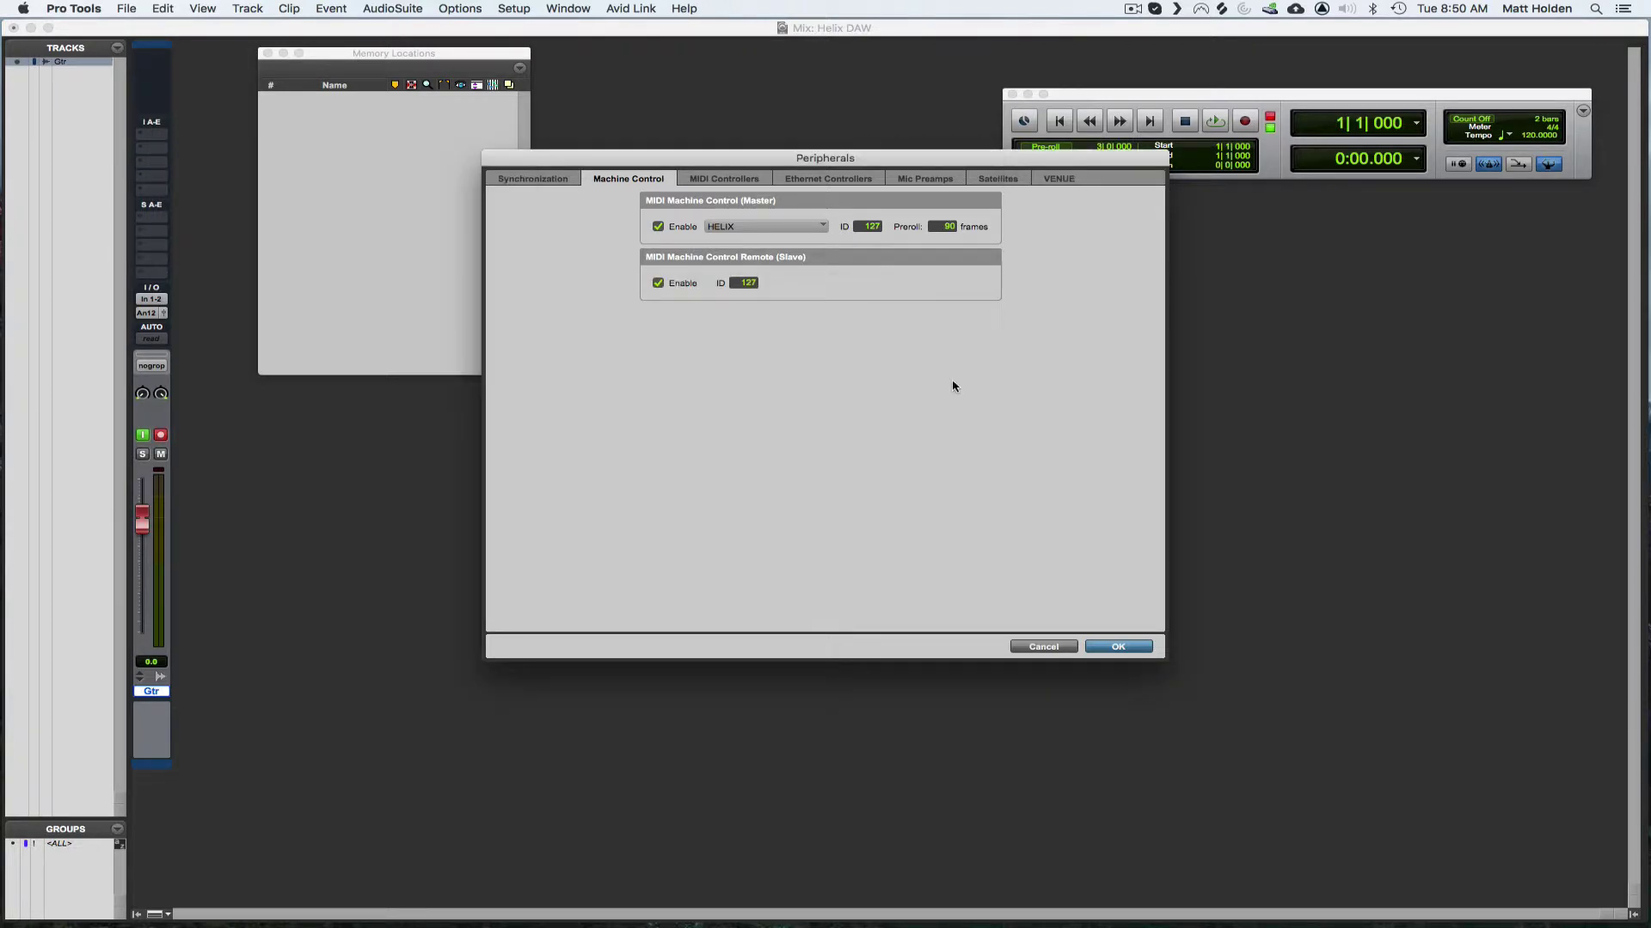
double_click(872, 224)
left_click(1118, 647)
mouse_move(963, 926)
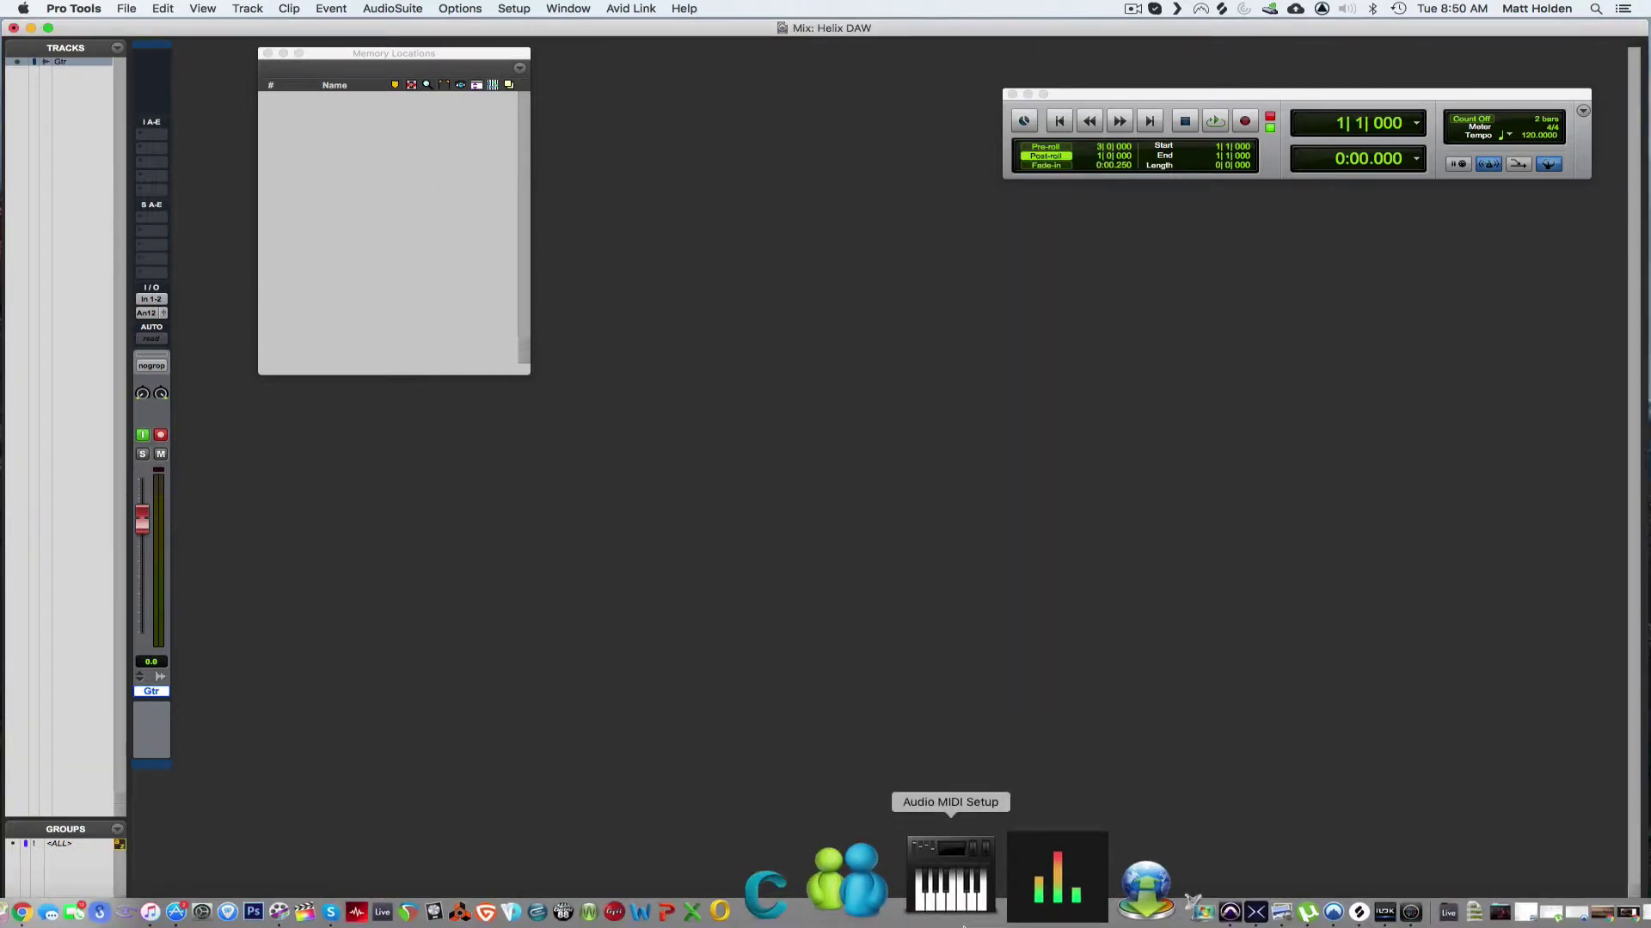
- Load the 04C DAW Remote (MMC) preset from HX Edit's TEMPLATES setlist, then return to Pro Tools
left_click(1089, 871)
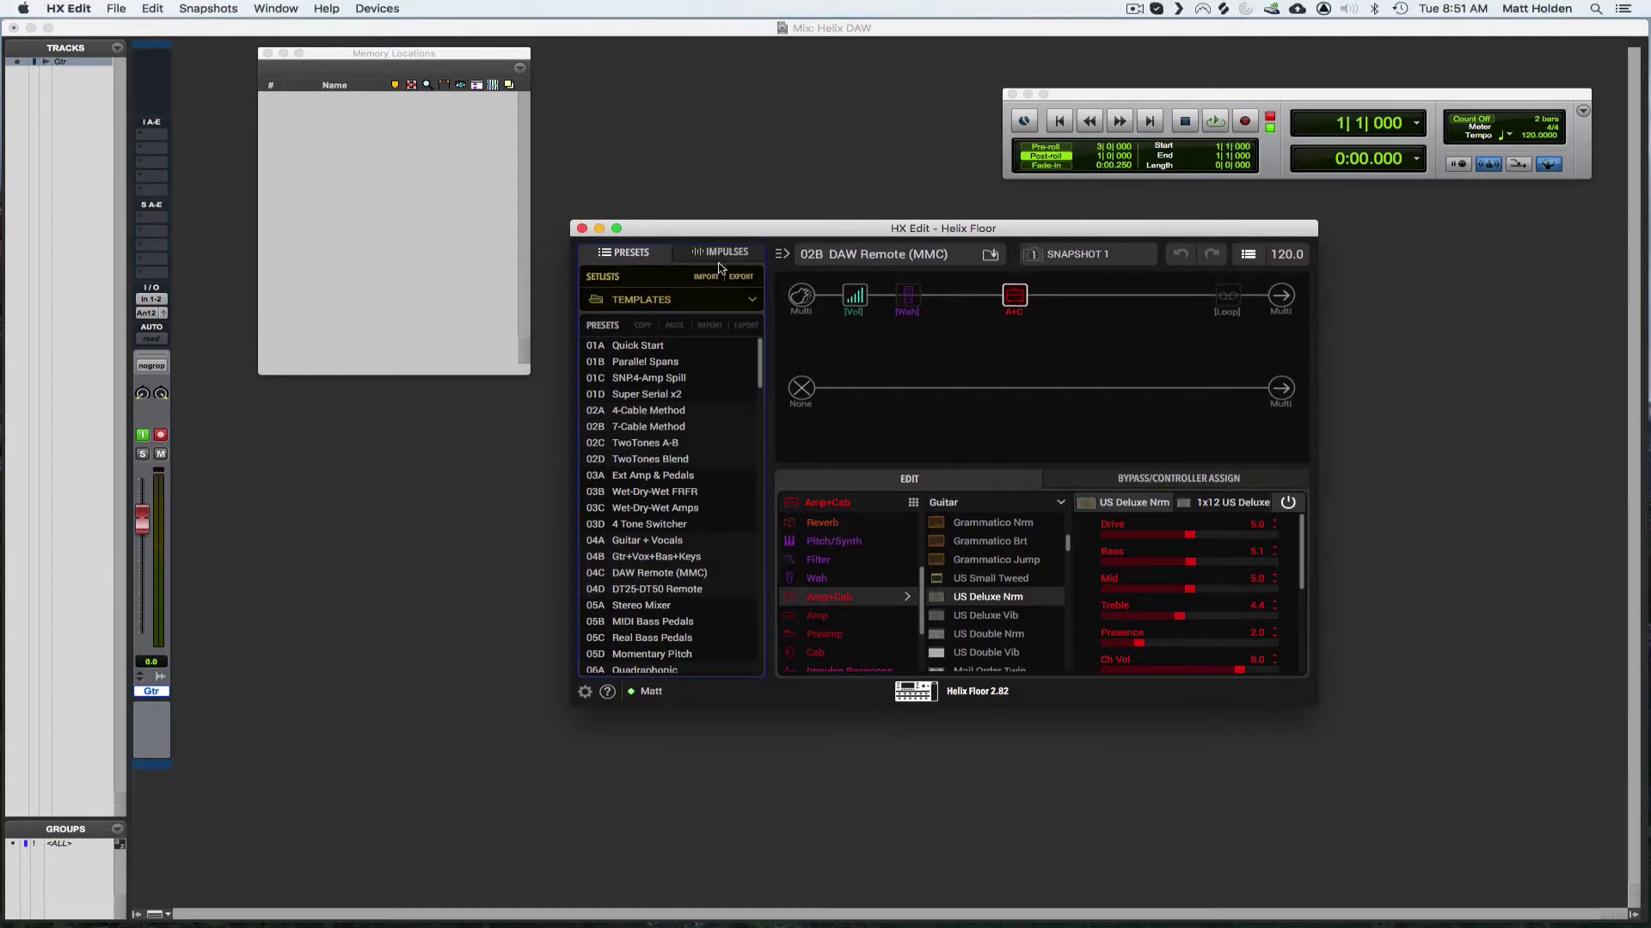
left_click(650, 301)
left_click(661, 440)
scroll(760, 384, "down", 3)
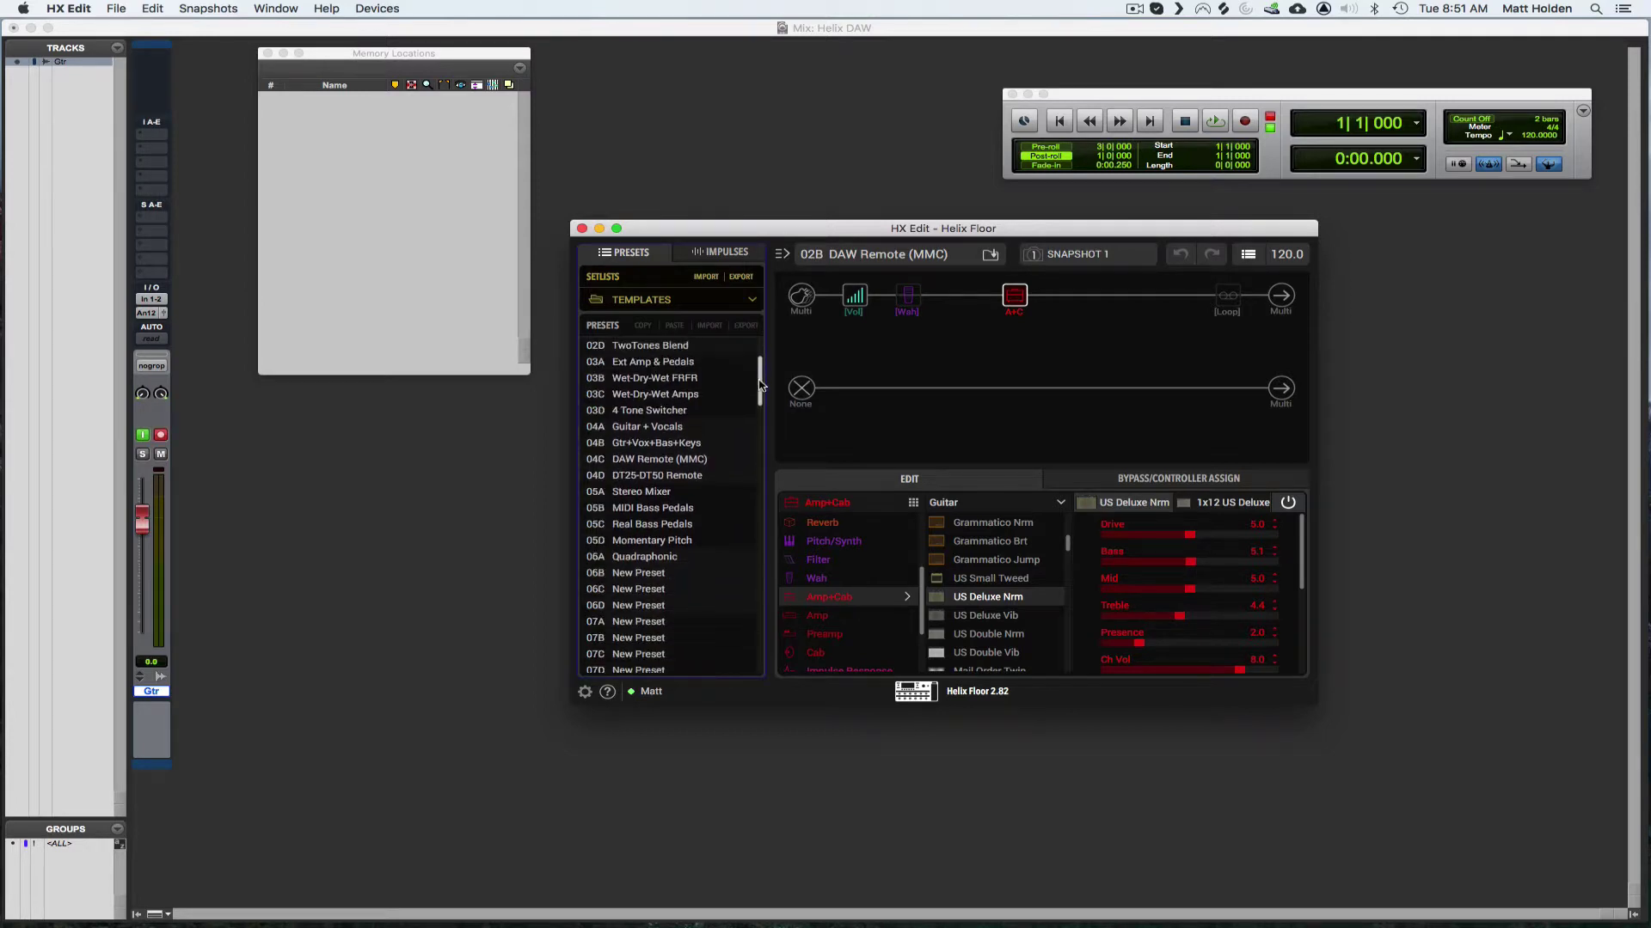
scroll(602, 464, "up", 1)
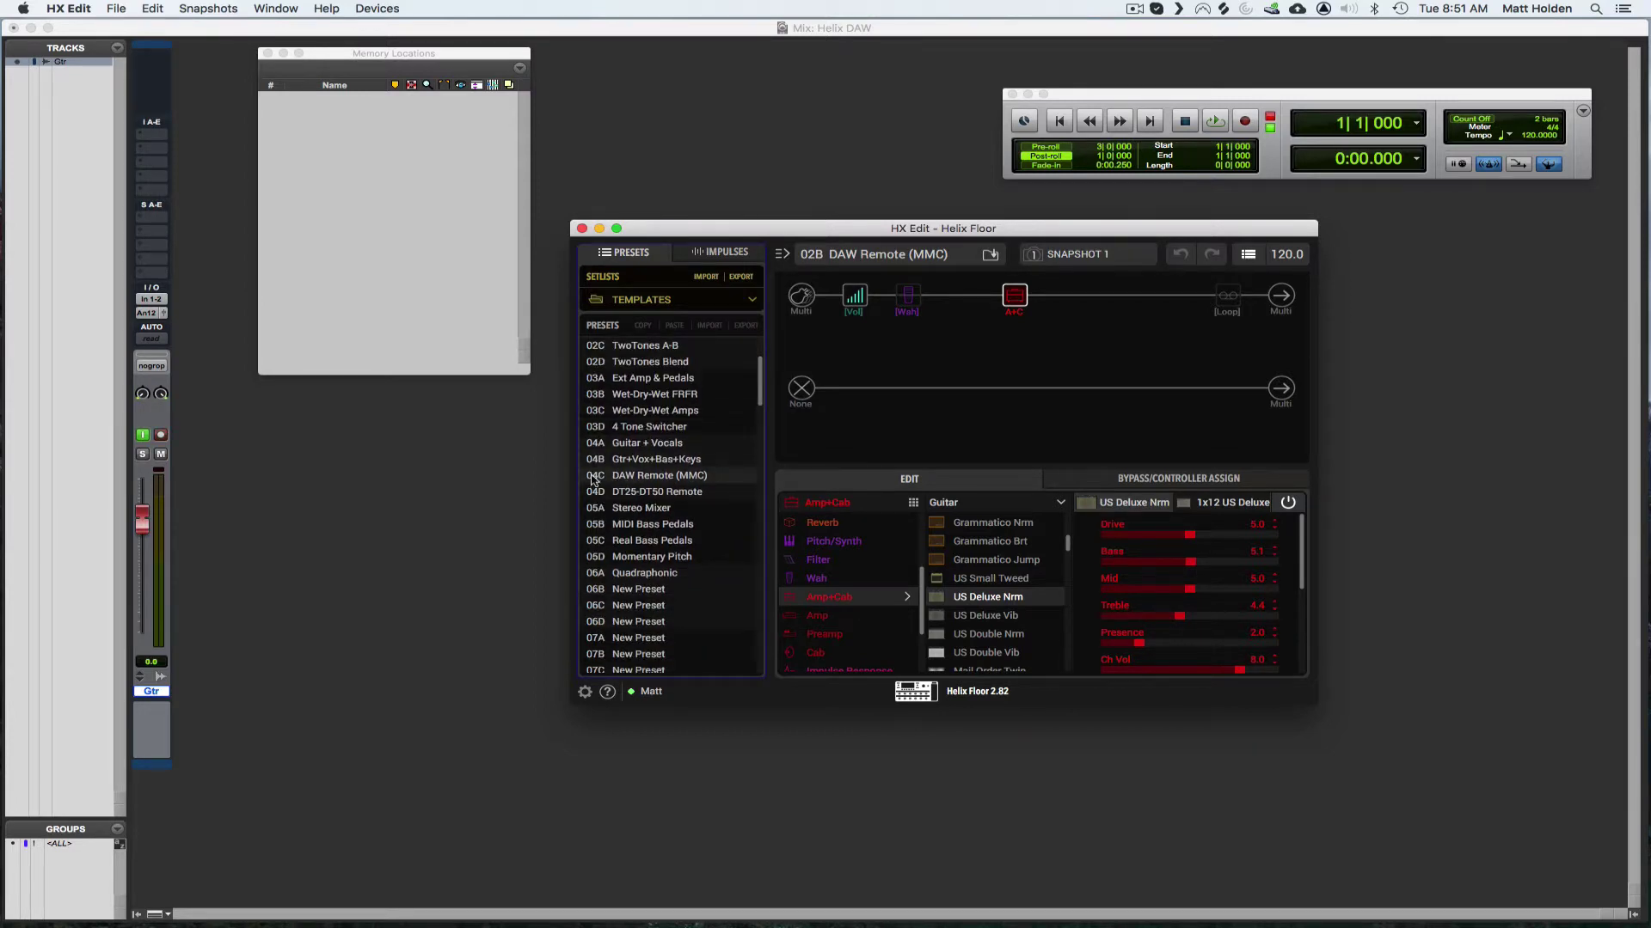
left_click(692, 479)
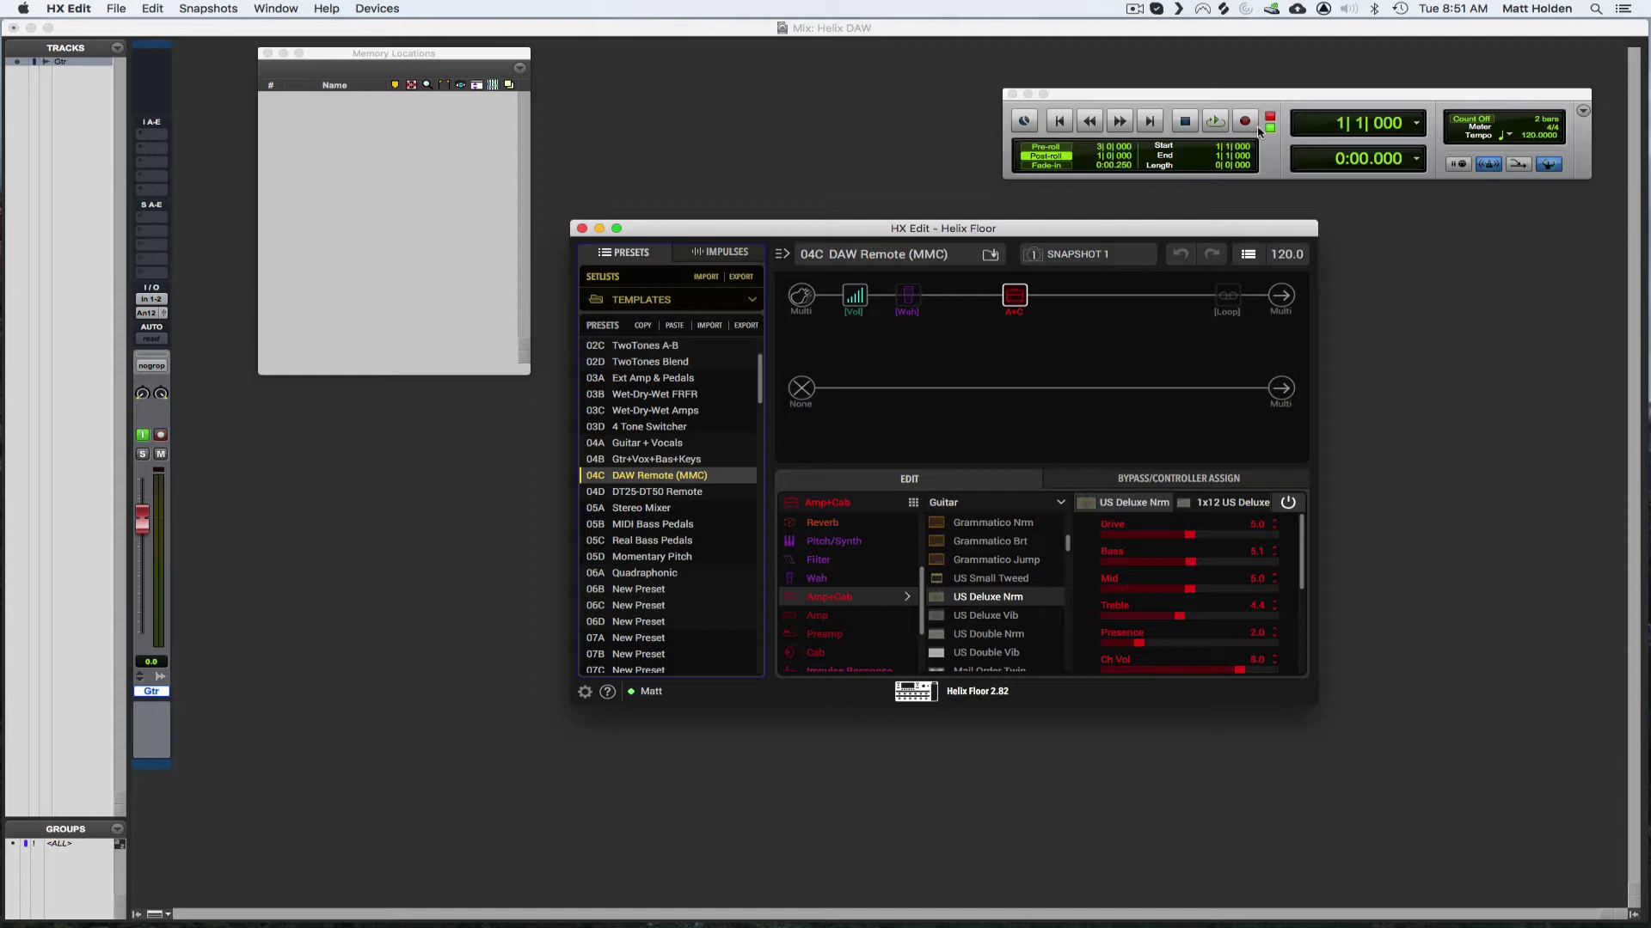
left_click(1244, 123)
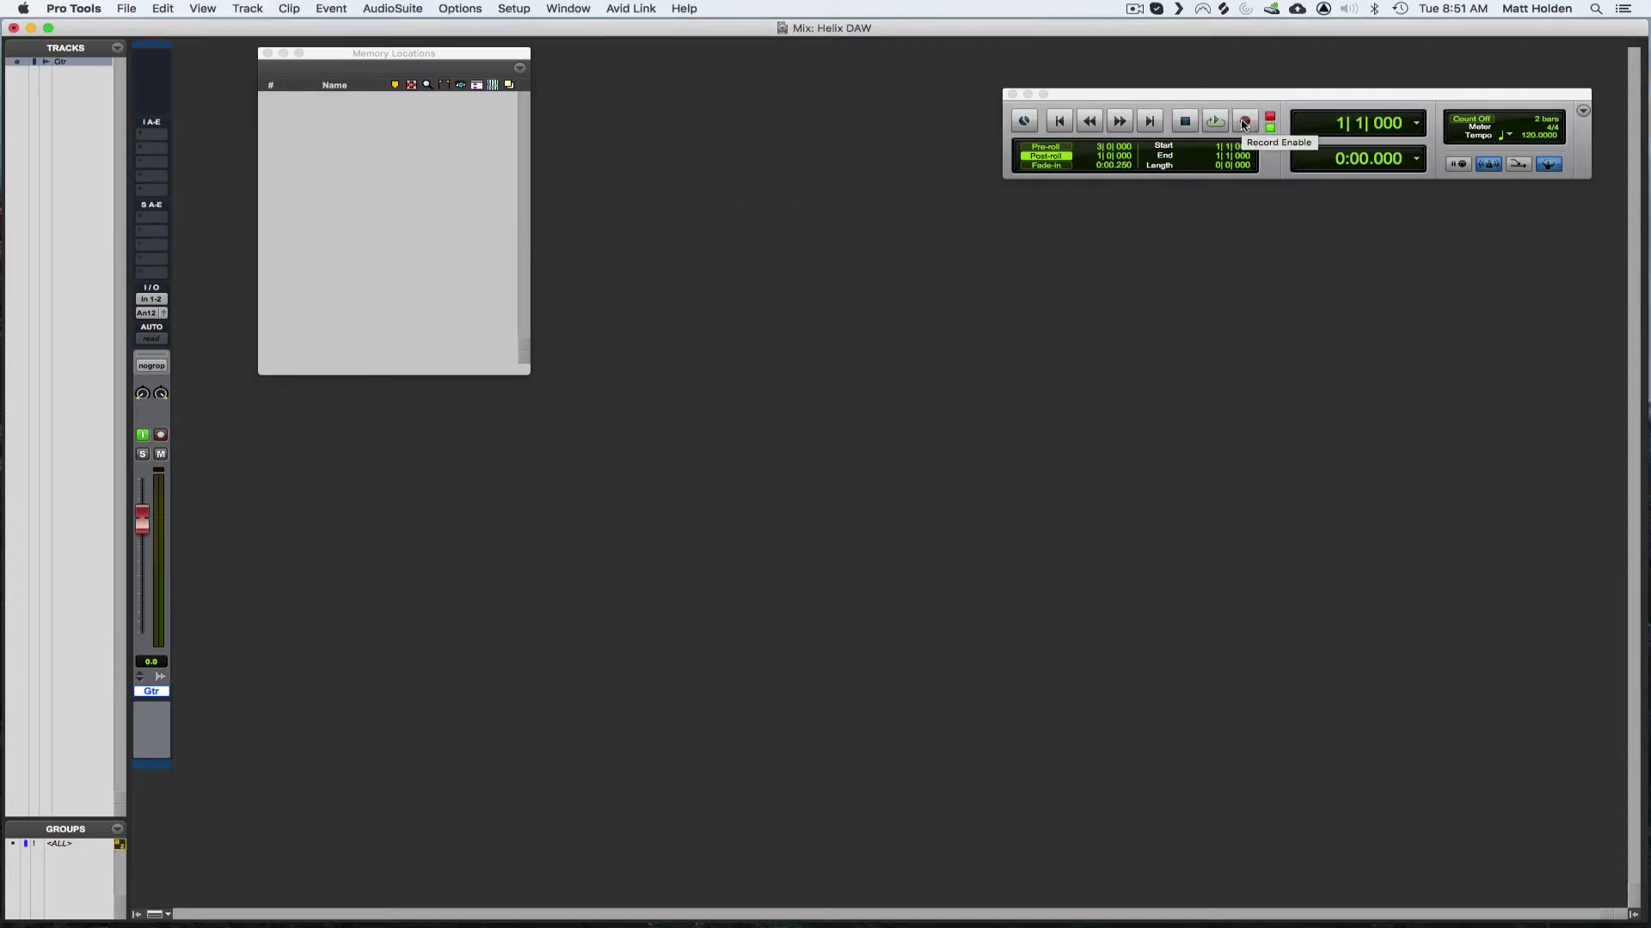
- Start recording onto the armed Gtr track and bring up the Edit window
left_click(1088, 121)
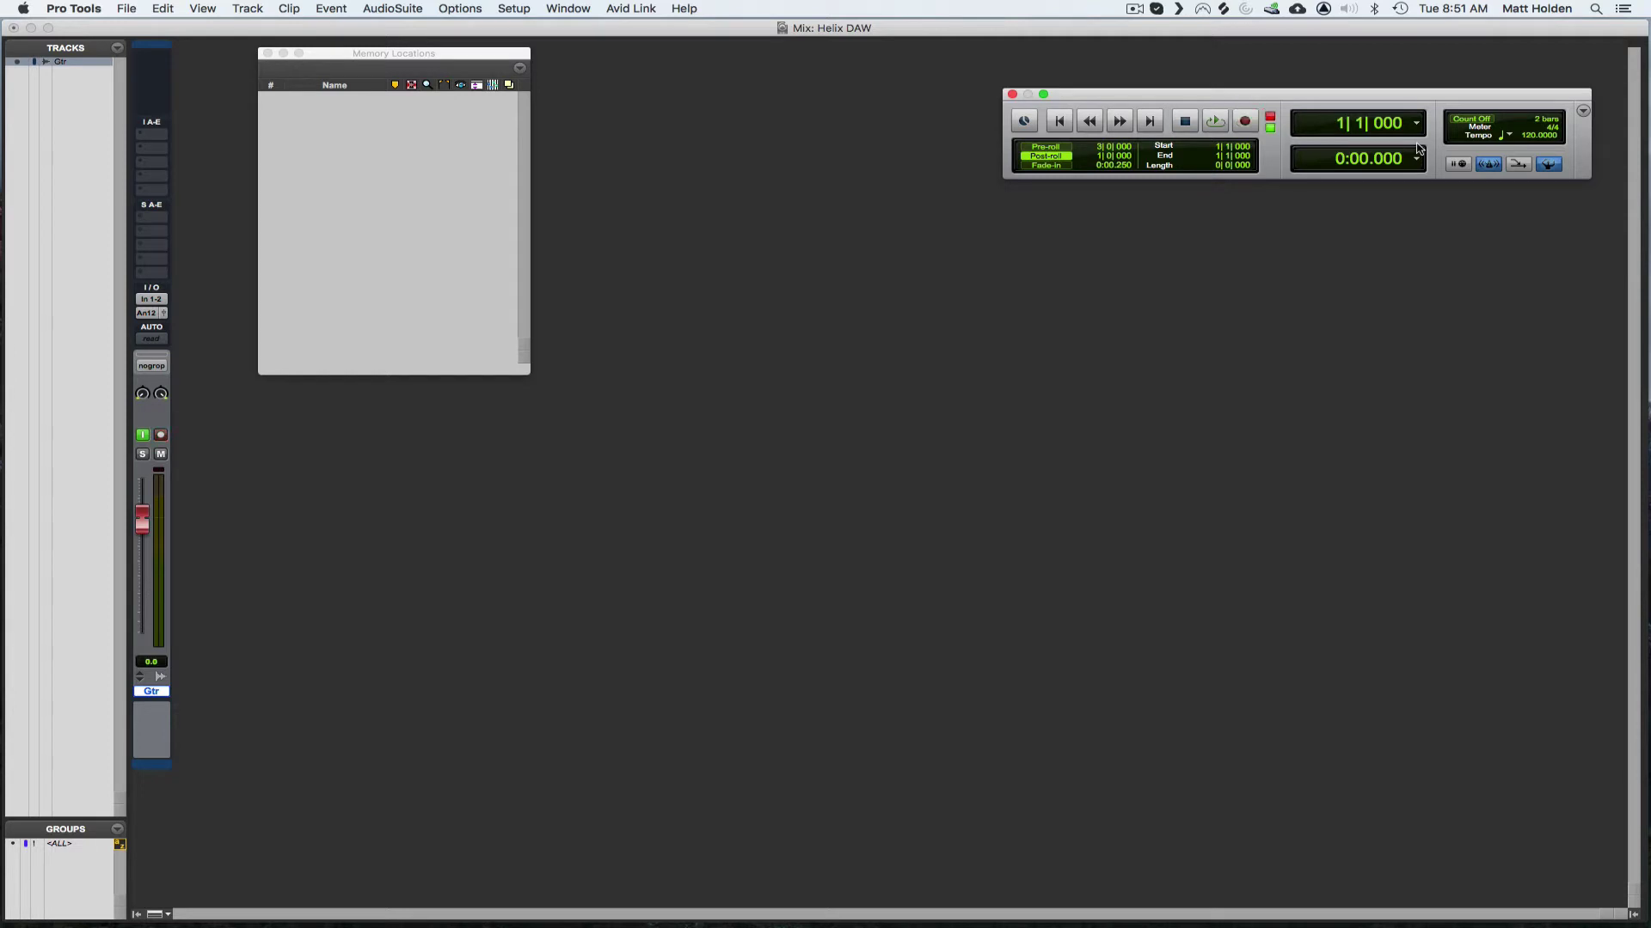
key("space")
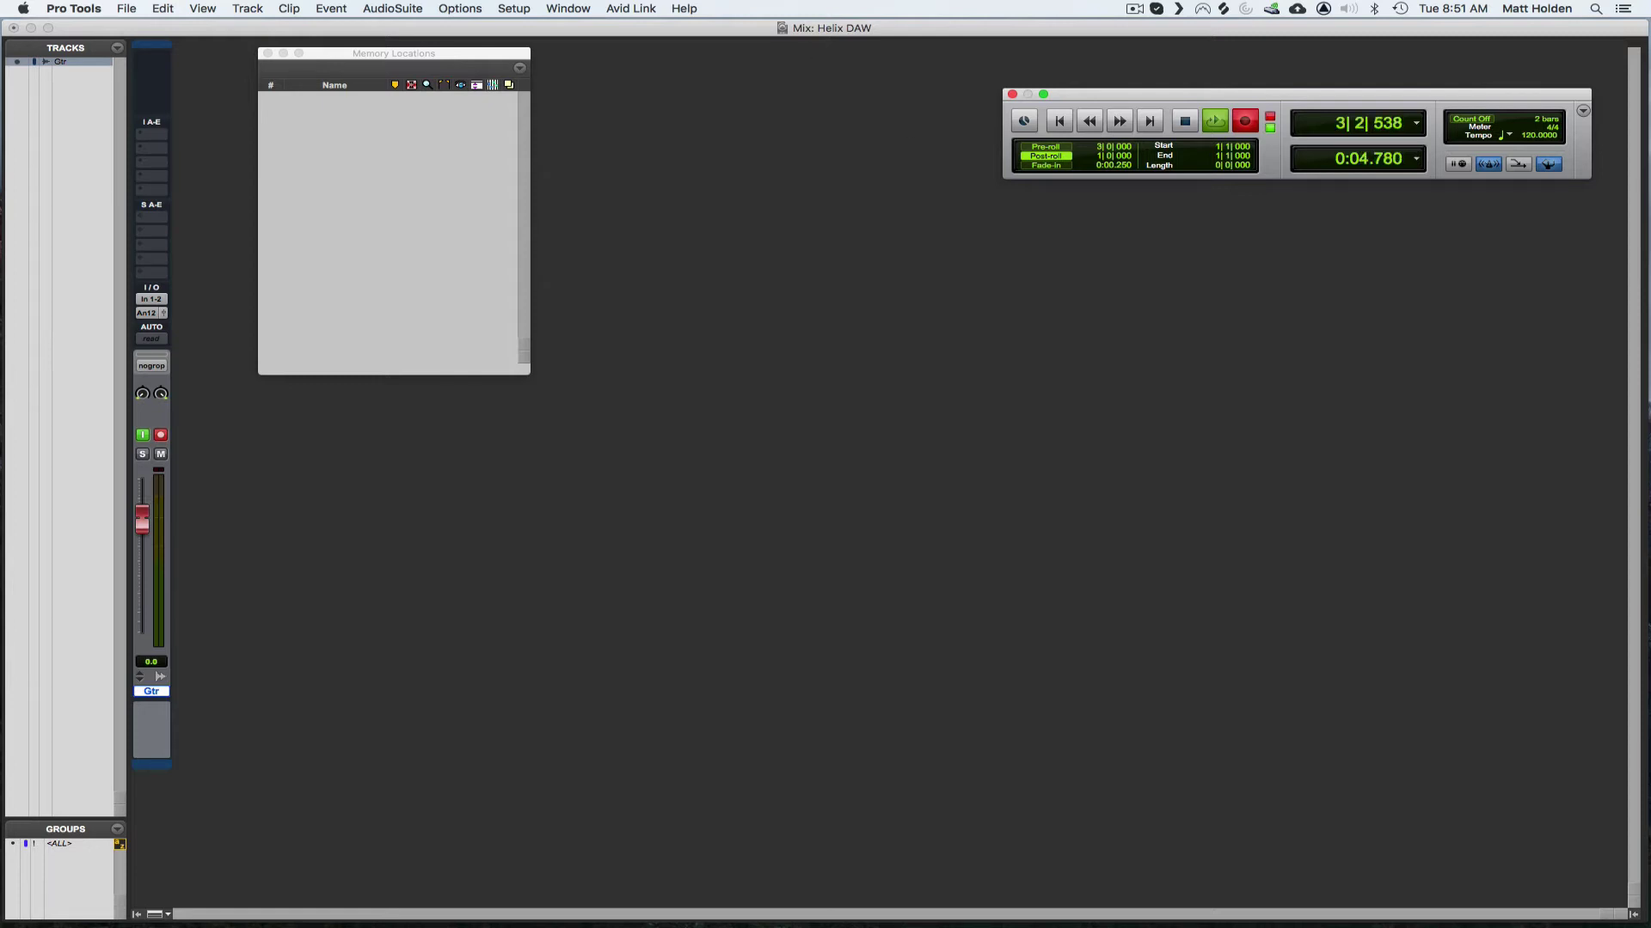
key("super+equal")
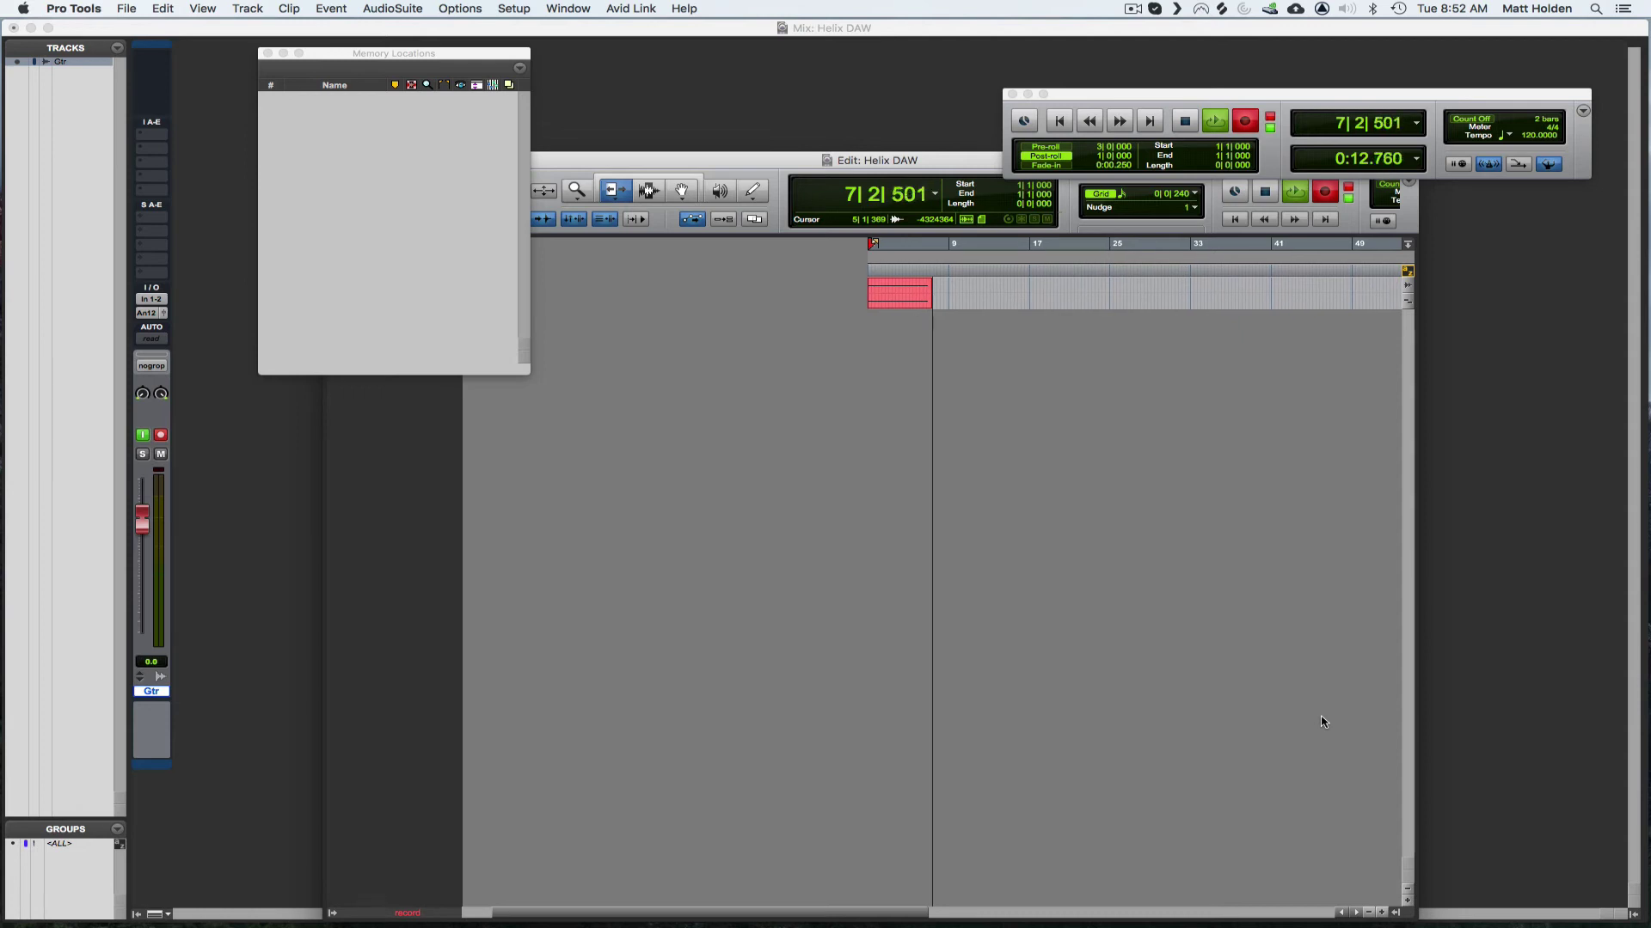
- Stop recording, leaving the Gtr_01 clip on the Gtr track
key("space")
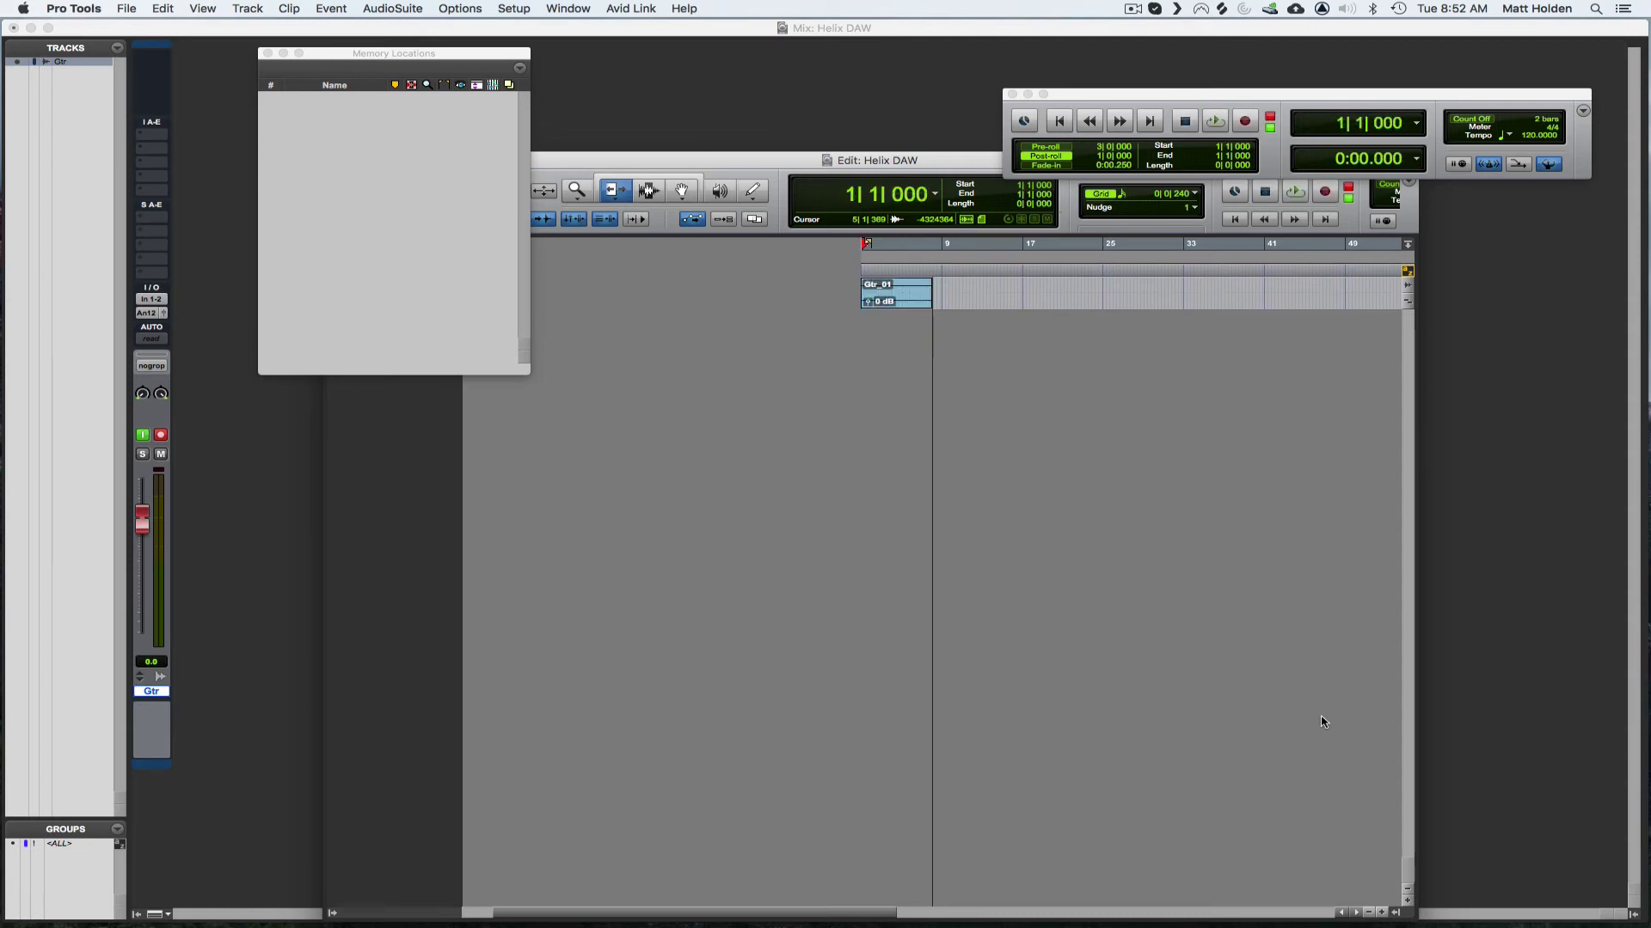